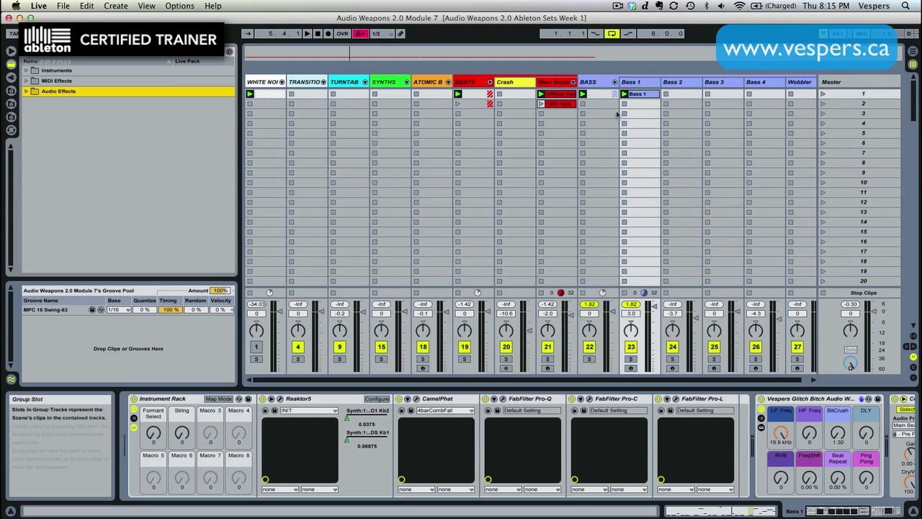
Add Operator from Instruments to Bass 1's Instrument Rack as a new chain beside Reaktor5.
{"action": "left_click", "coordinate": [634, 84]}
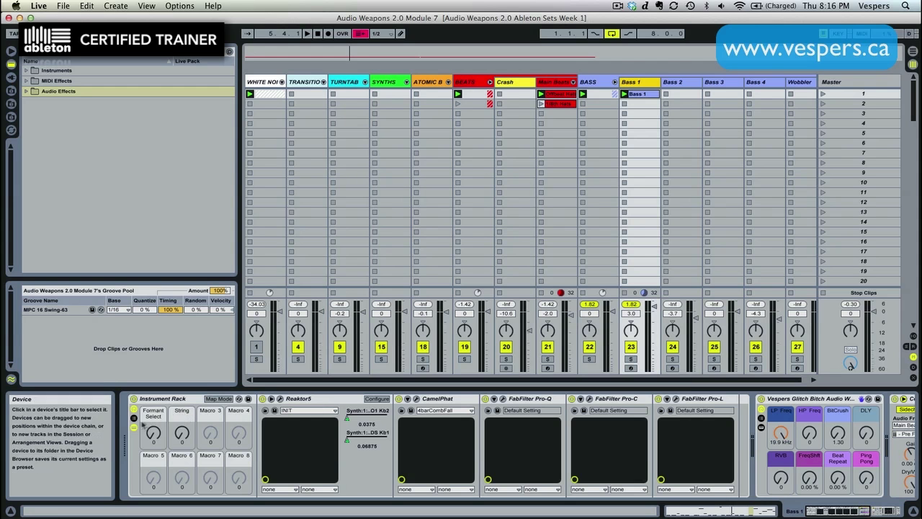
{"action": "left_click", "coordinate": [134, 419]}
{"action": "left_click", "coordinate": [285, 426]}
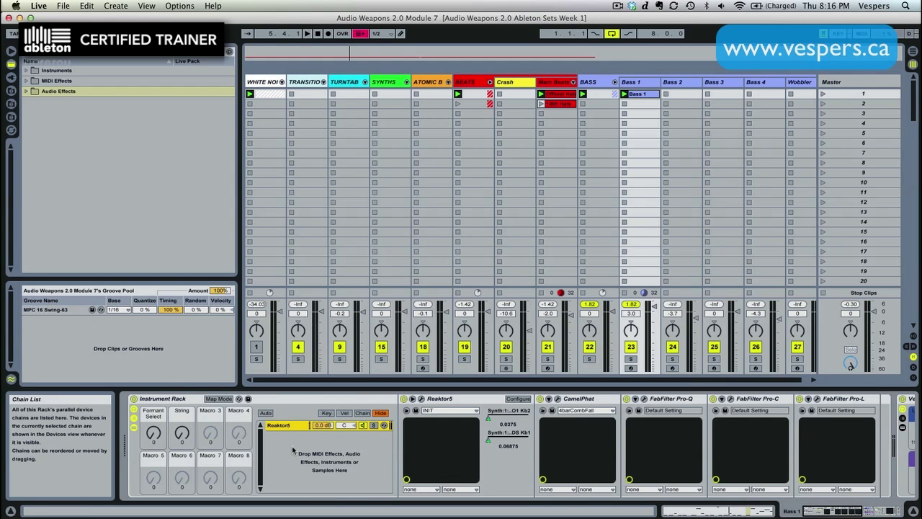
{"action": "left_click", "coordinate": [27, 72]}
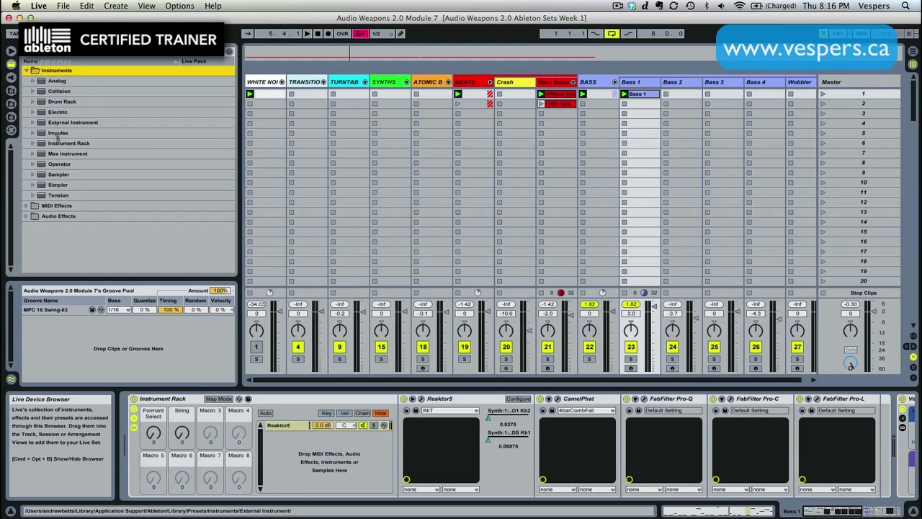
{"action": "left_click", "coordinate": [50, 166]}
{"action": "left_click_drag", "start_coordinate": [51, 167], "coordinate": [296, 459]}
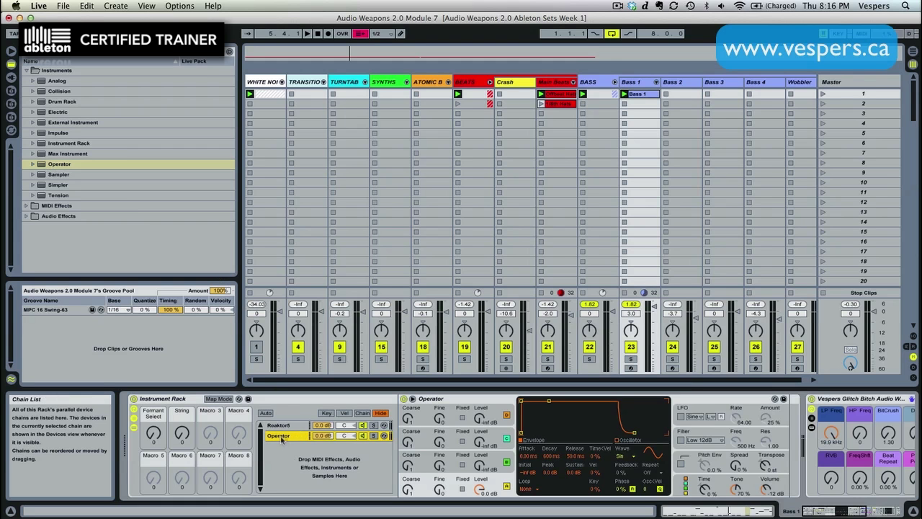
Rename the new Operator chain to 'Sub' and check the chains' option menus.
{"action": "key", "text": "super+r"}
{"action": "type", "text": "Su"}
{"action": "right_click", "coordinate": [283, 437]}
{"action": "left_click", "coordinate": [283, 426]}
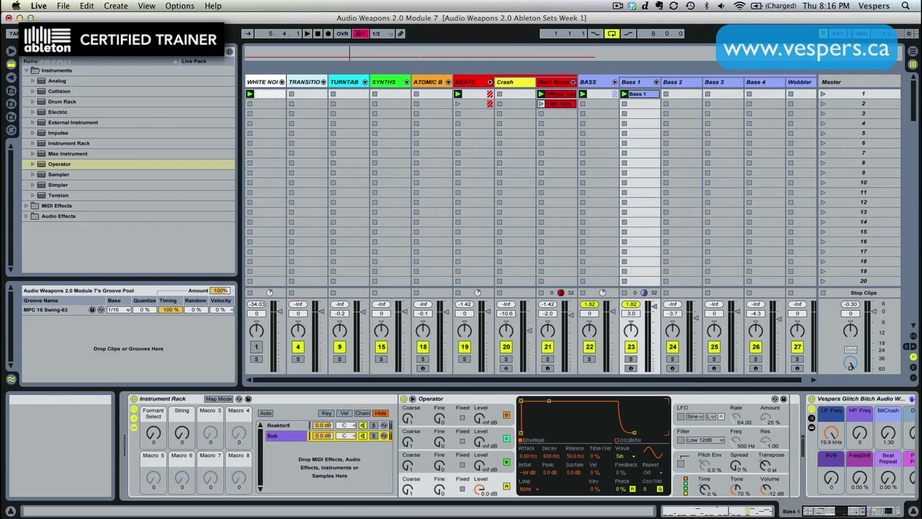
{"action": "right_click", "coordinate": [283, 427]}
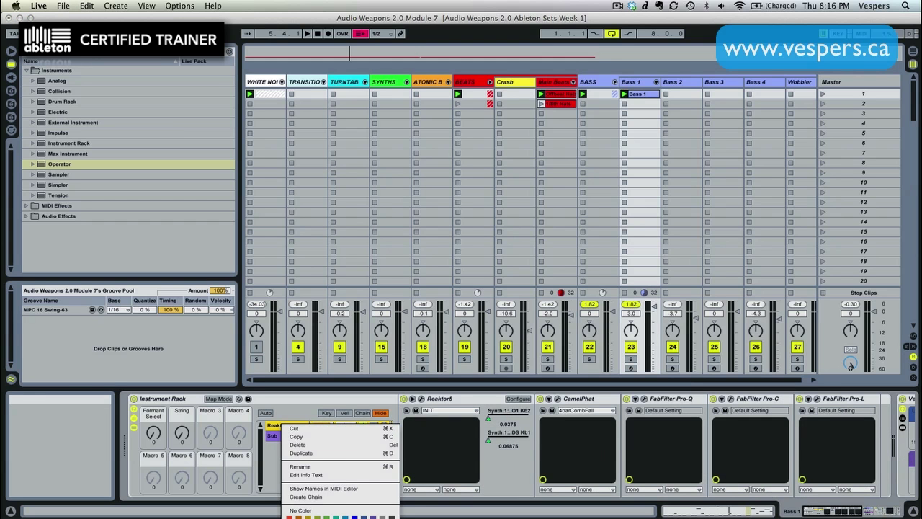
{"action": "key", "text": "Escape"}
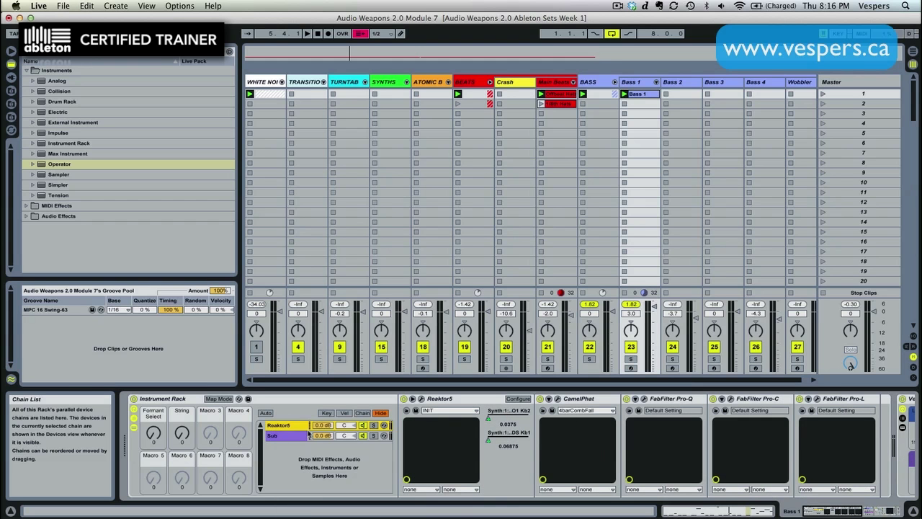
Solo the Sub chain, arm Bass 1, browse Operator's global and envelope views, and launch the clip.
{"action": "left_click", "coordinate": [373, 436]}
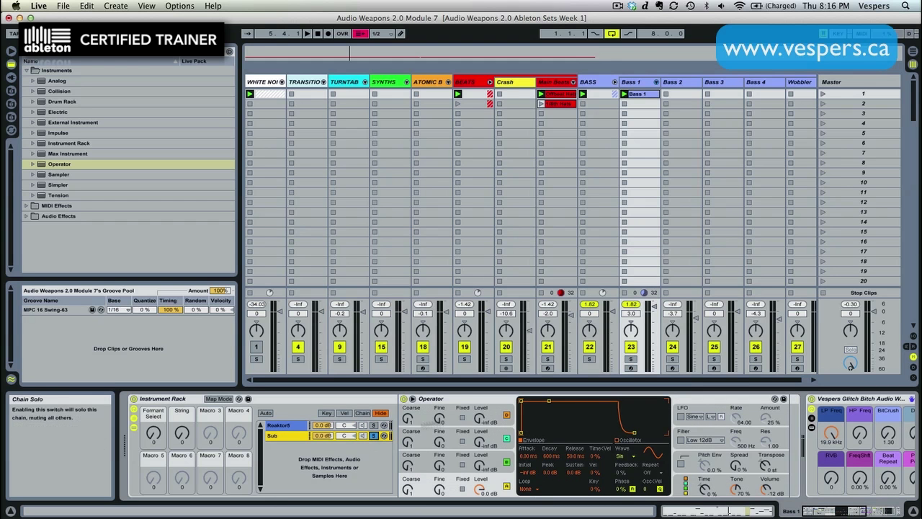
{"action": "left_click", "coordinate": [630, 368]}
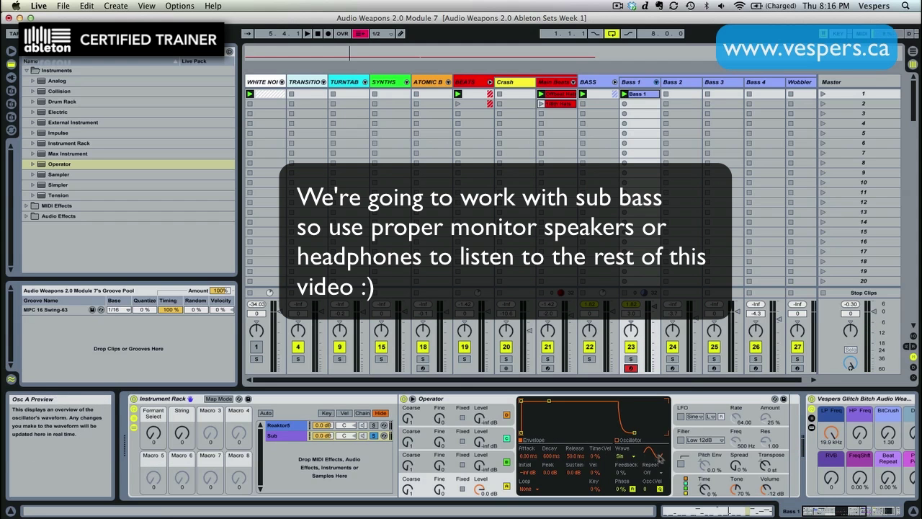
{"action": "left_click", "coordinate": [695, 487]}
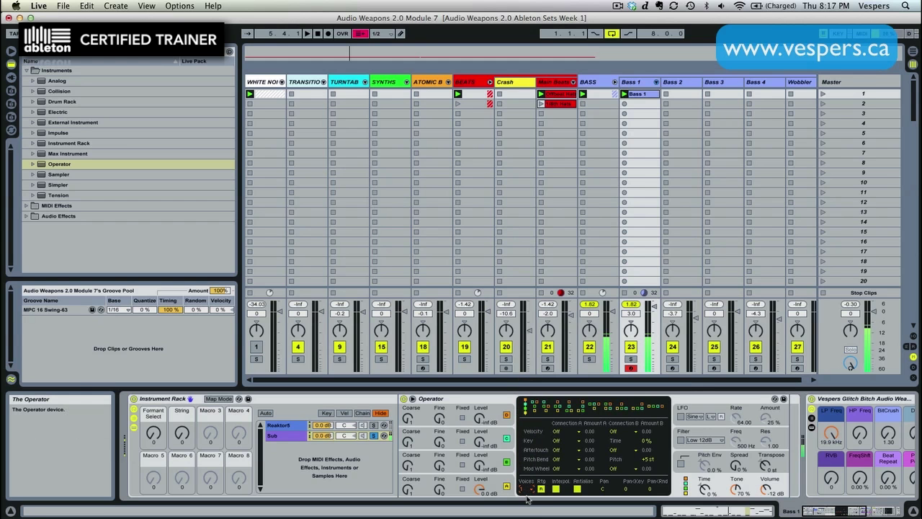
{"action": "left_click", "coordinate": [513, 490]}
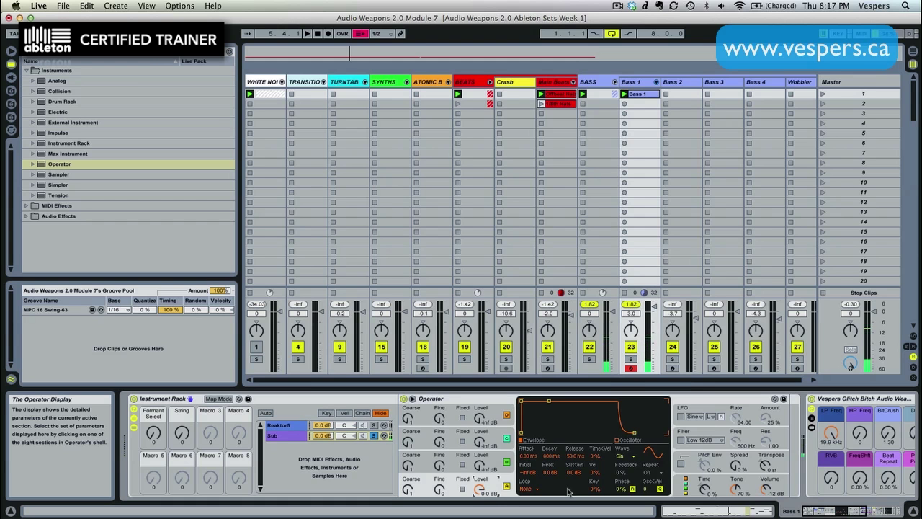
{"action": "left_click", "coordinate": [624, 94]}
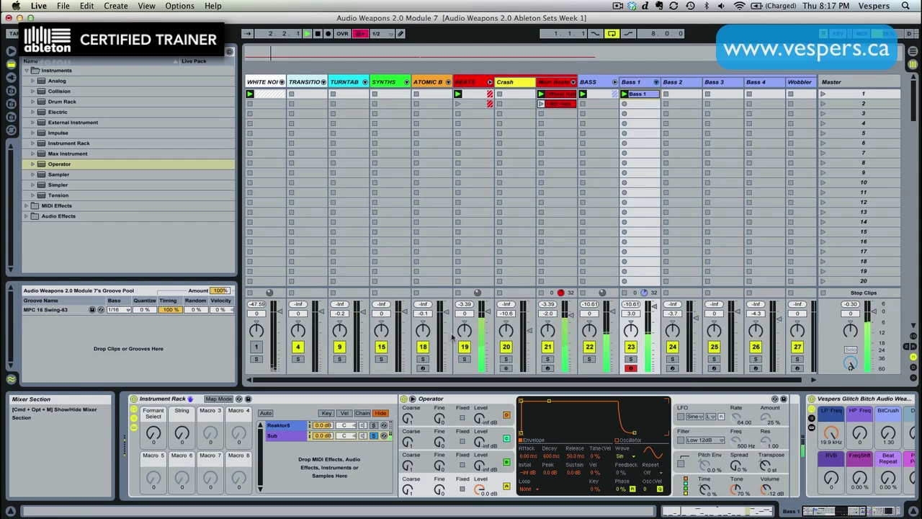
{"action": "left_click", "coordinate": [374, 437]}
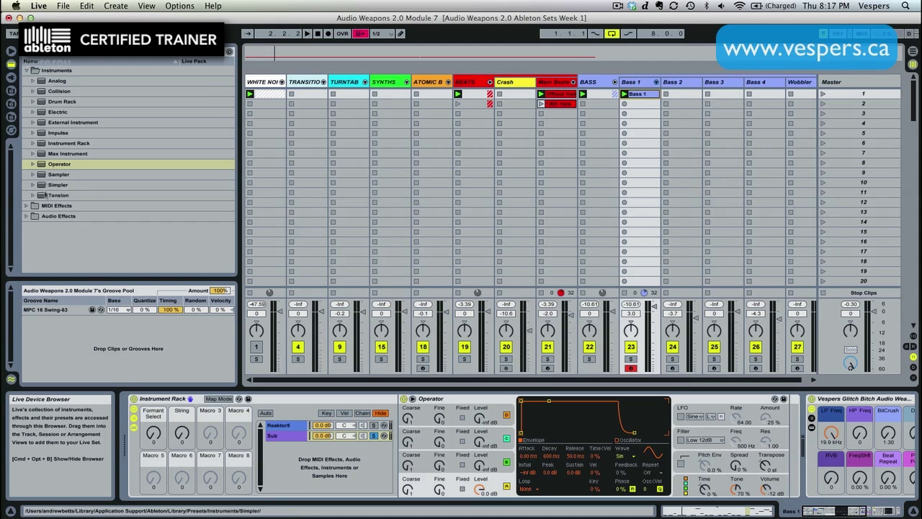
Insert the -12 Pitch preset from MIDI Effects ahead of Operator in the Sub chain, then play.
{"action": "left_click", "coordinate": [43, 205]}
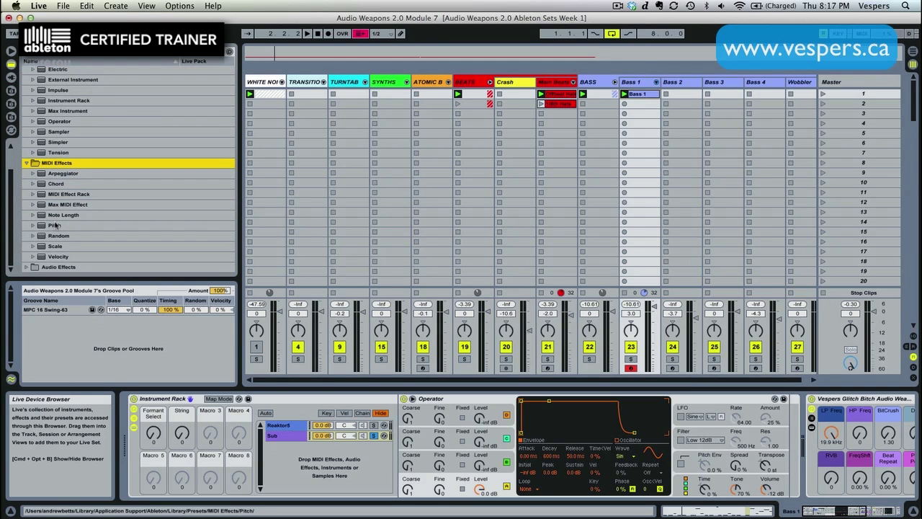
{"action": "left_click", "coordinate": [51, 227]}
{"action": "left_click", "coordinate": [49, 227]}
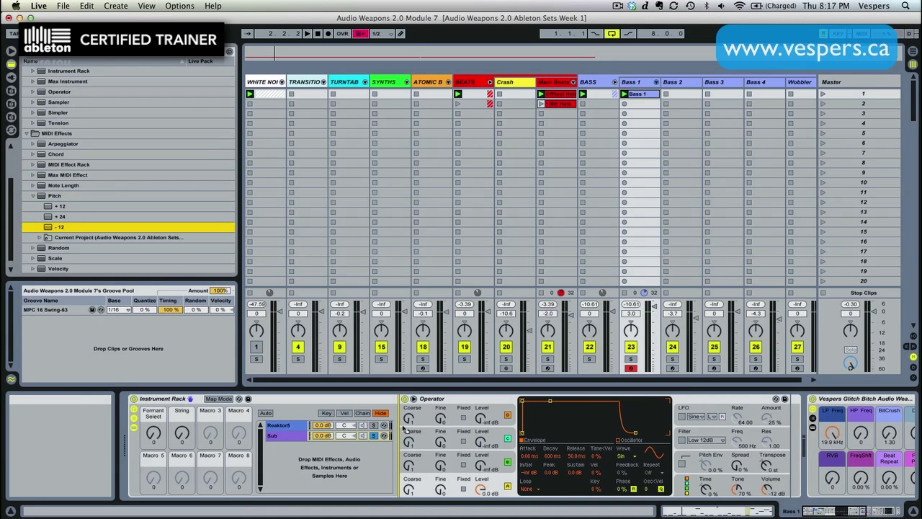
{"action": "left_click_drag", "start_coordinate": [405, 428], "coordinate": [404, 428]}
{"action": "key", "text": "space"}
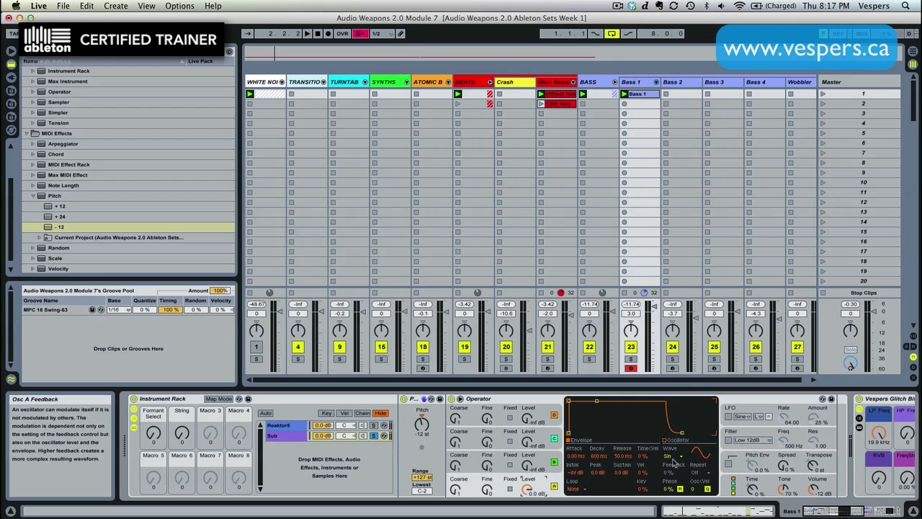
Switch Operator's oscillator from sine to a square wave, then try Square 4.
{"action": "left_click", "coordinate": [672, 457]}
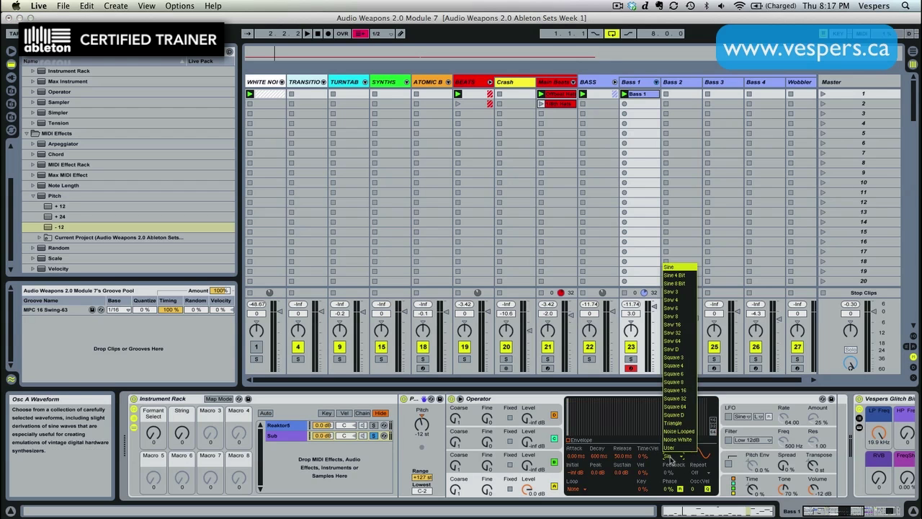
{"action": "left_click", "coordinate": [681, 358]}
{"action": "key", "text": "space"}
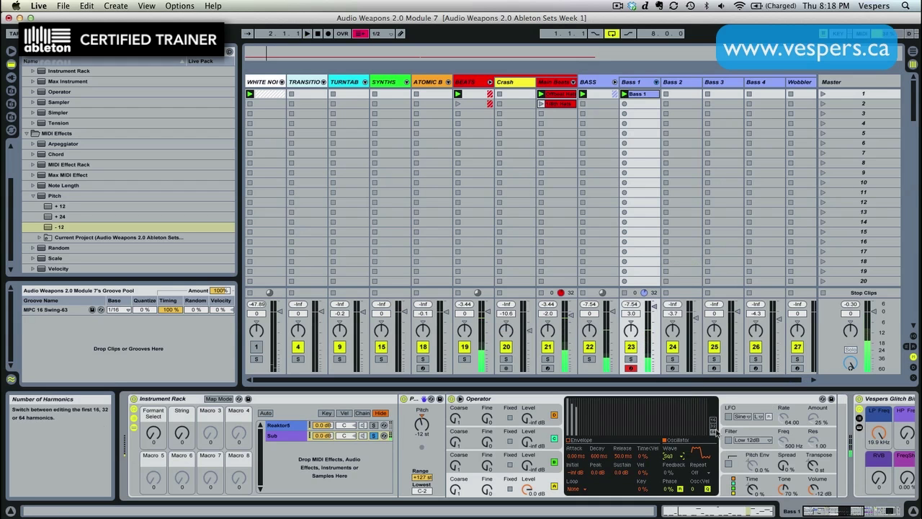
{"action": "left_click", "coordinate": [674, 458]}
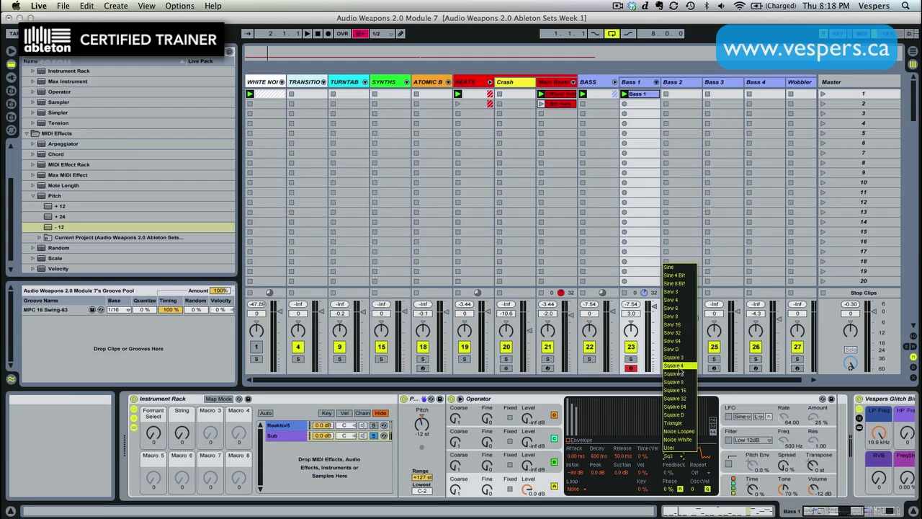
{"action": "left_click", "coordinate": [679, 367]}
Audition Square 6, settle on Square 3, and play to compare.
{"action": "left_click", "coordinate": [673, 456]}
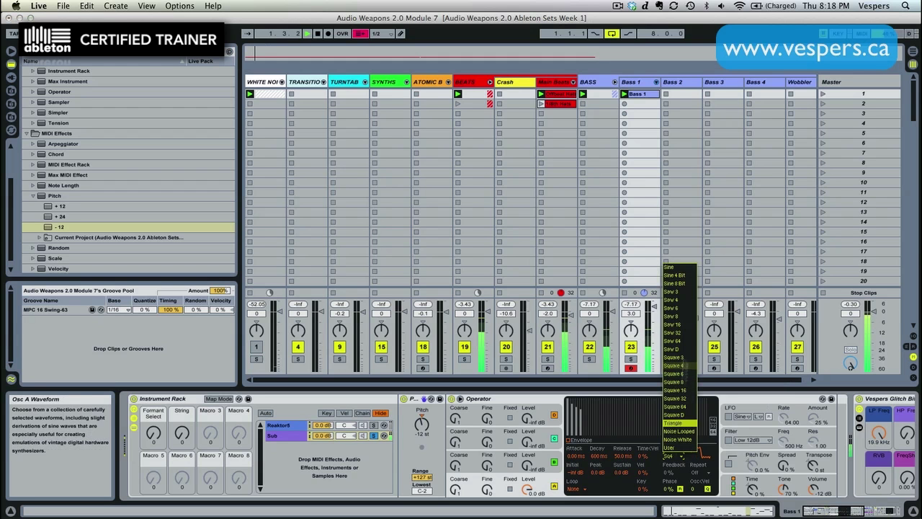
{"action": "left_click", "coordinate": [681, 365]}
{"action": "left_click", "coordinate": [673, 456]}
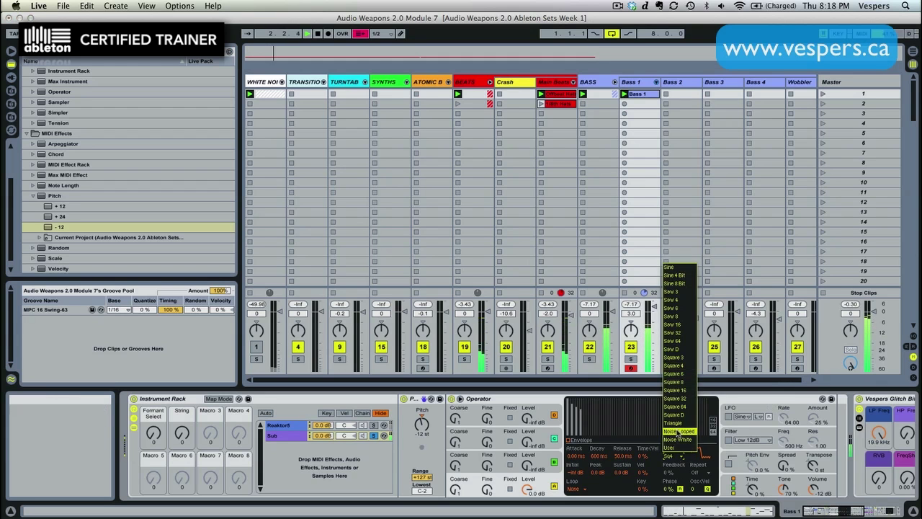
{"action": "left_click", "coordinate": [674, 373]}
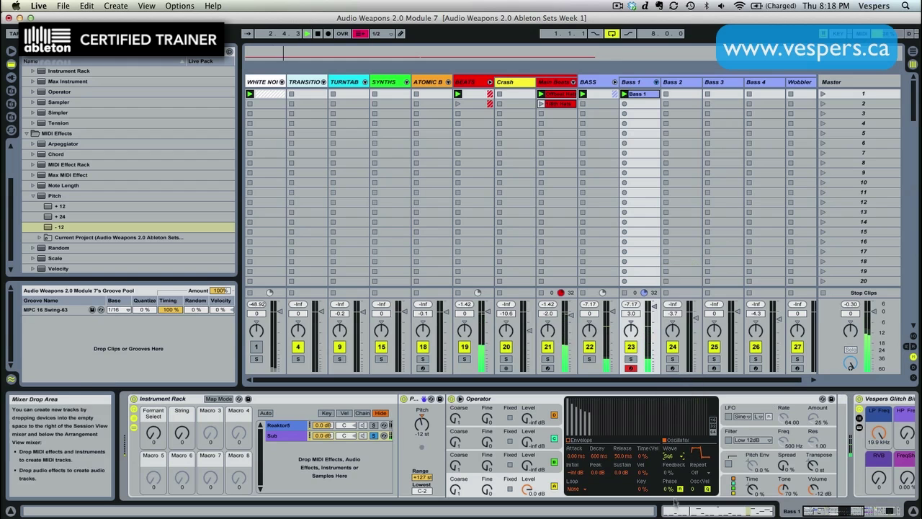
{"action": "left_click", "coordinate": [673, 456]}
{"action": "left_click", "coordinate": [674, 356]}
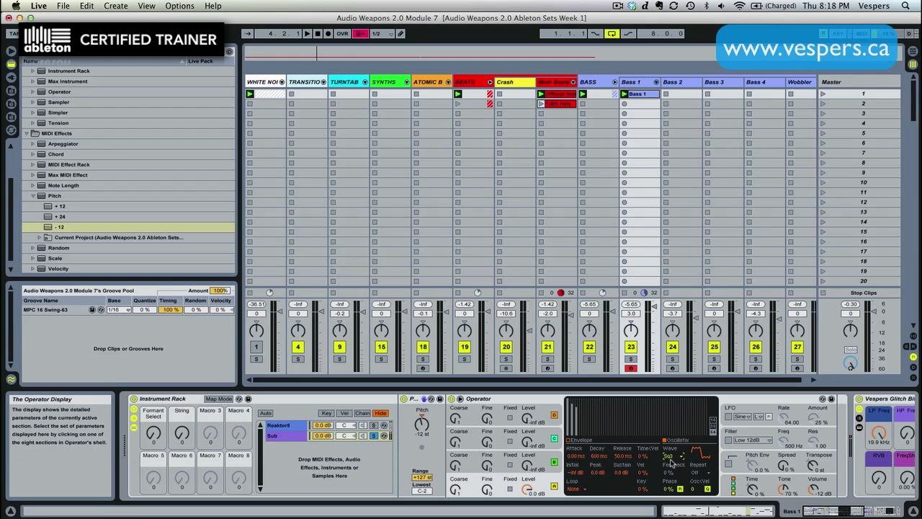
{"action": "key", "text": "space"}
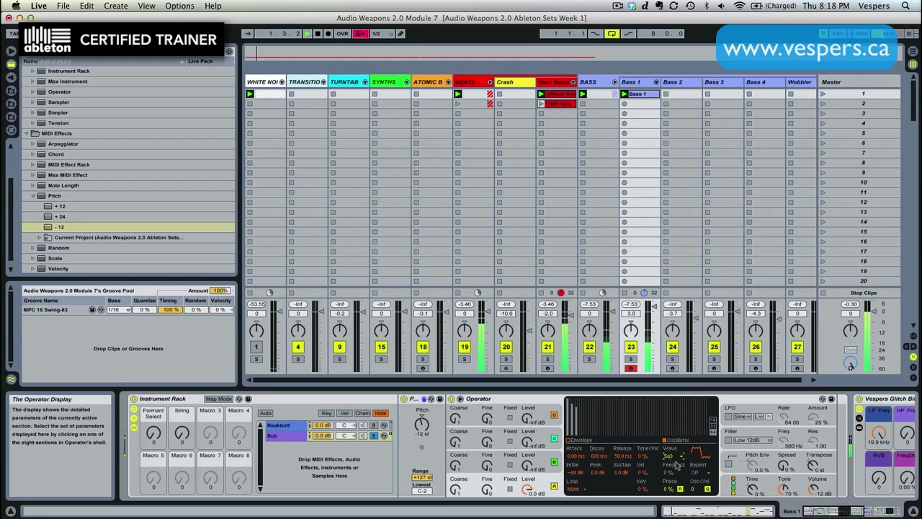
{"action": "key", "text": "space"}
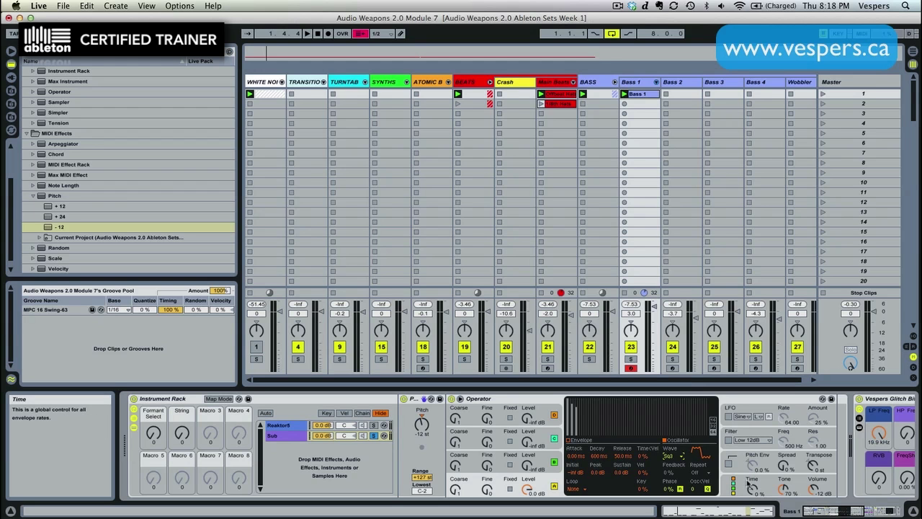
Review Operator's pitch envelope, filter type and global settings, then play the clip.
{"action": "left_click", "coordinate": [742, 460]}
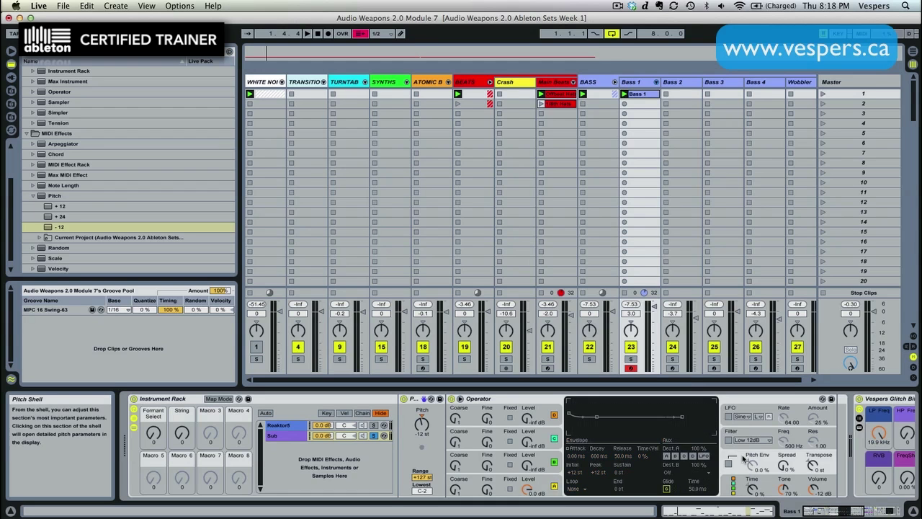
{"action": "left_click", "coordinate": [744, 484]}
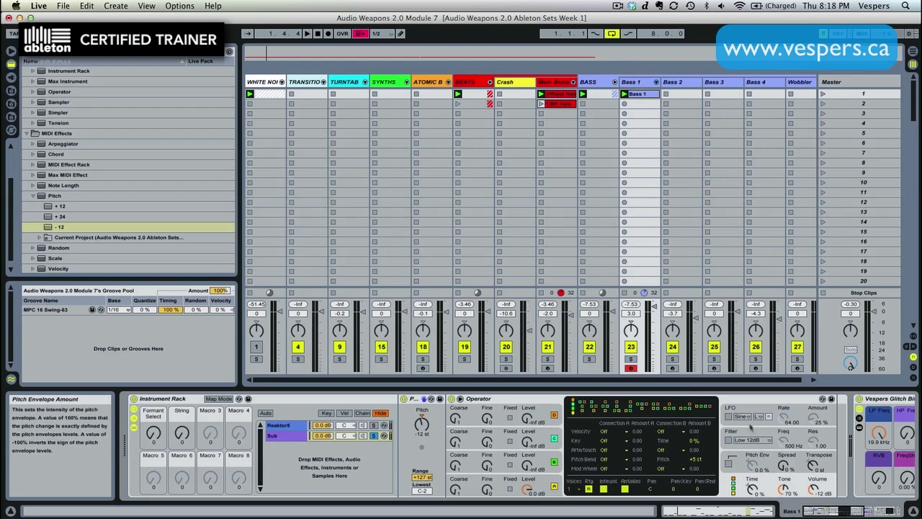
{"action": "left_click", "coordinate": [739, 436]}
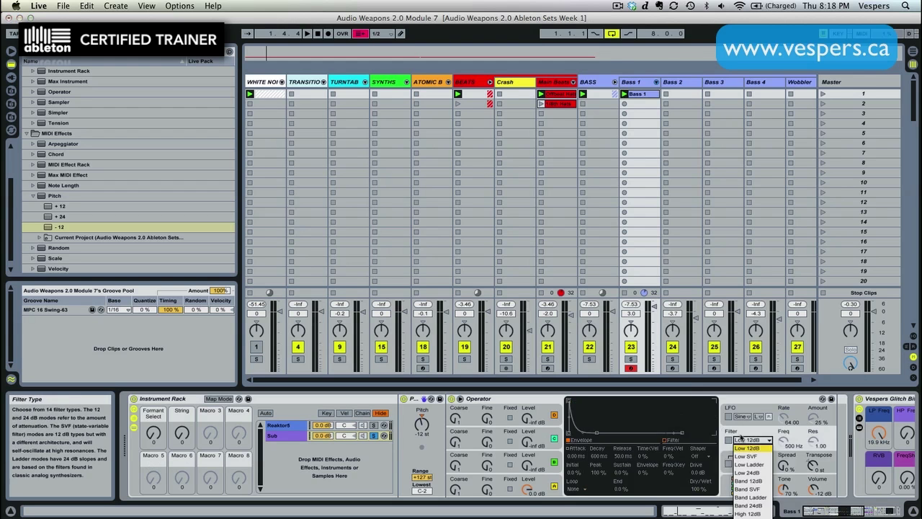
{"action": "left_click", "coordinate": [739, 412]}
{"action": "left_click", "coordinate": [749, 488]}
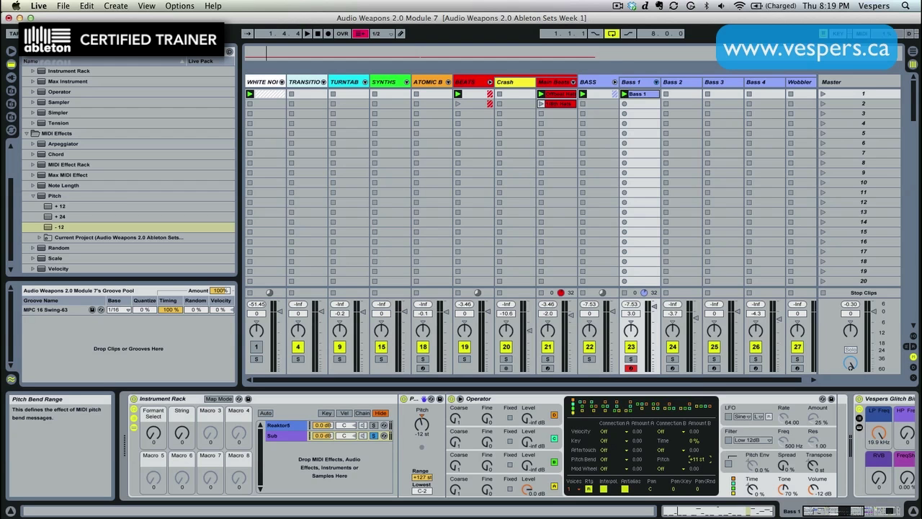
{"action": "key", "text": "space"}
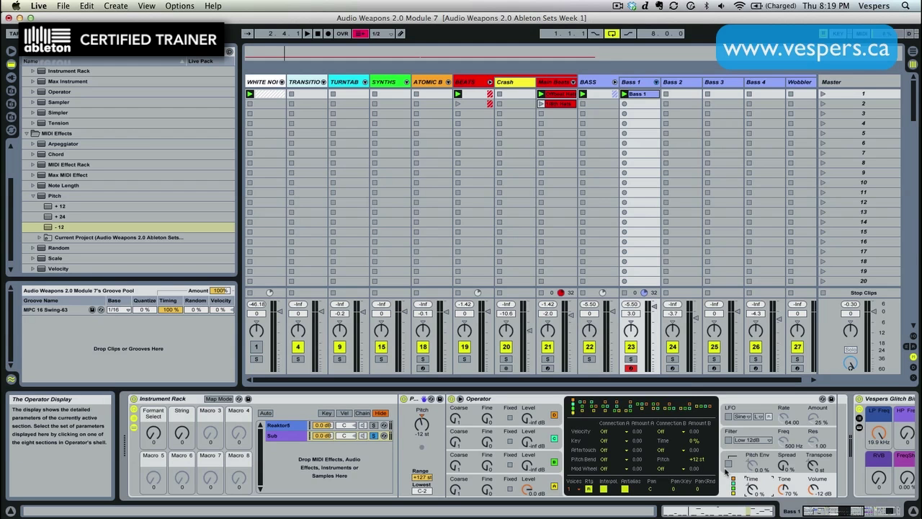
Show the Reaktor5 chain's devices, open the Reaktor Razor window, then close it.
{"action": "left_click", "coordinate": [284, 427]}
{"action": "left_click", "coordinate": [415, 410]}
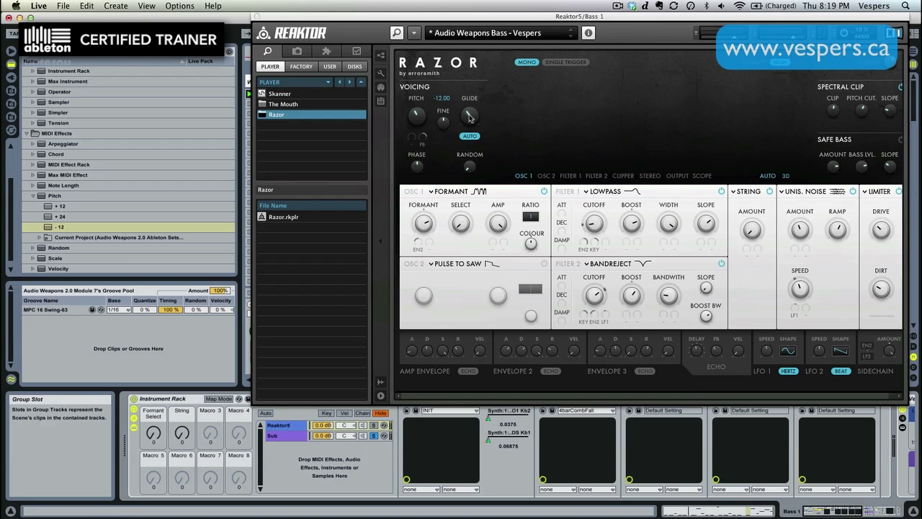
{"action": "mouse_move", "coordinate": [468, 116]}
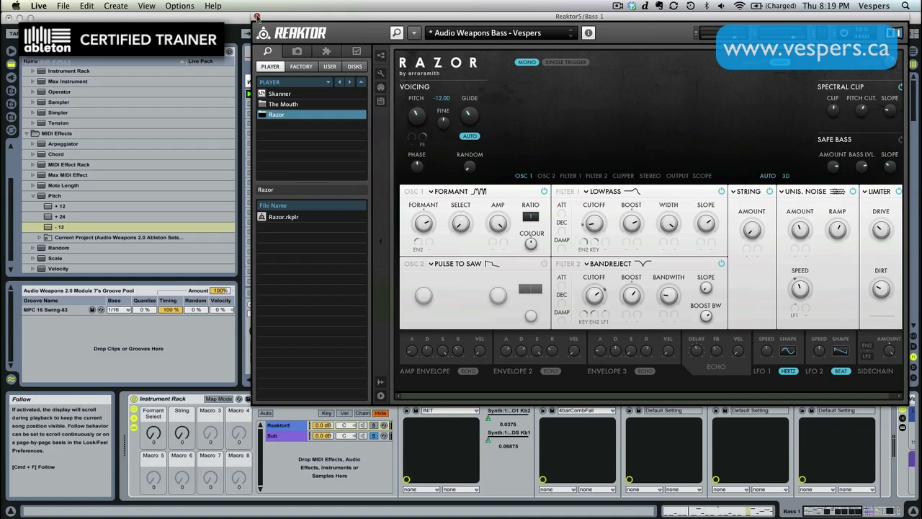
{"action": "left_click", "coordinate": [257, 16]}
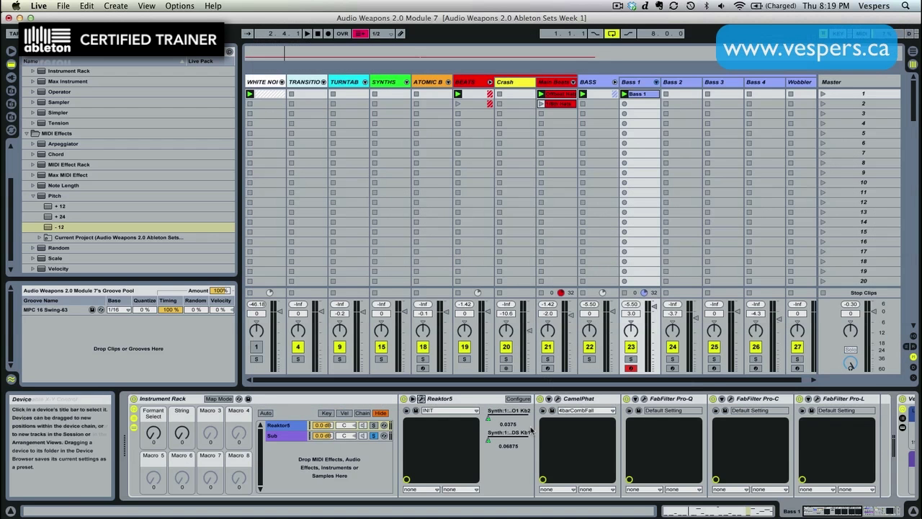
Enable glide on the Sub chain's Operator and set its time to about 129 ms, toggling Sub's solo.
{"action": "left_click", "coordinate": [288, 435]}
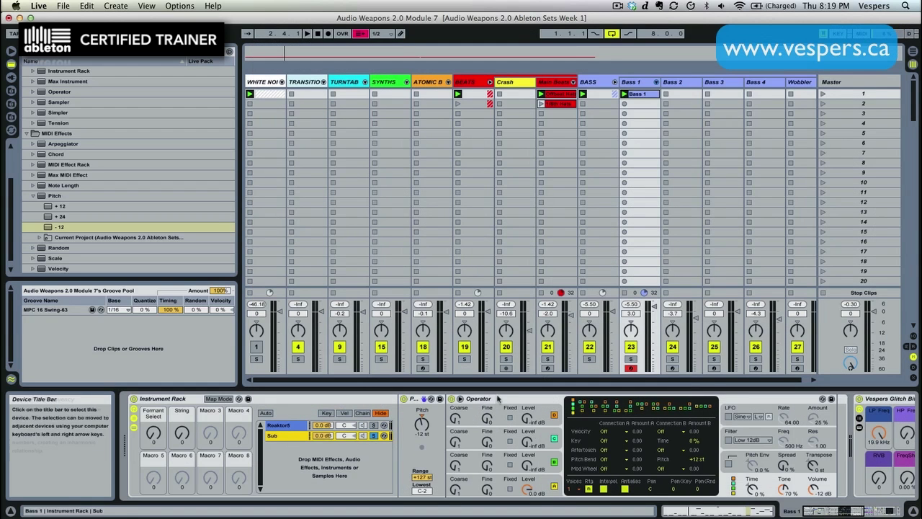
{"action": "left_click", "coordinate": [742, 458]}
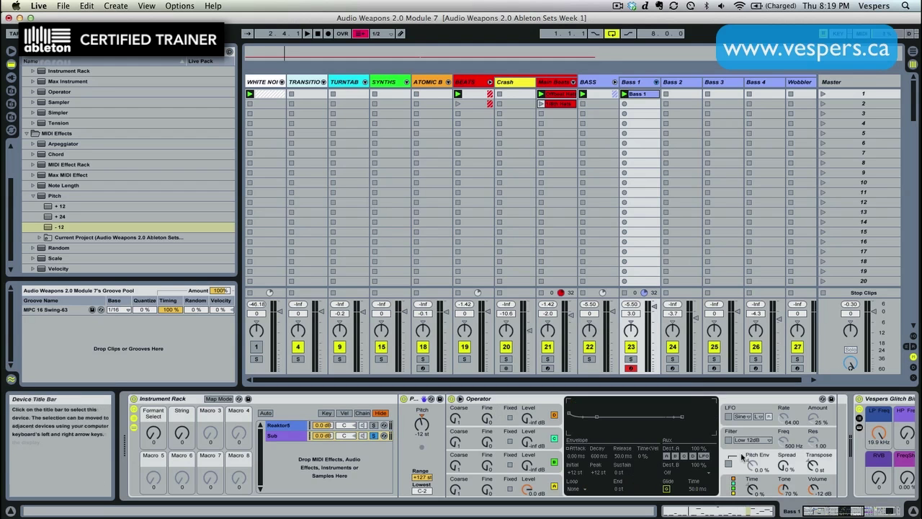
{"action": "left_click", "coordinate": [666, 489]}
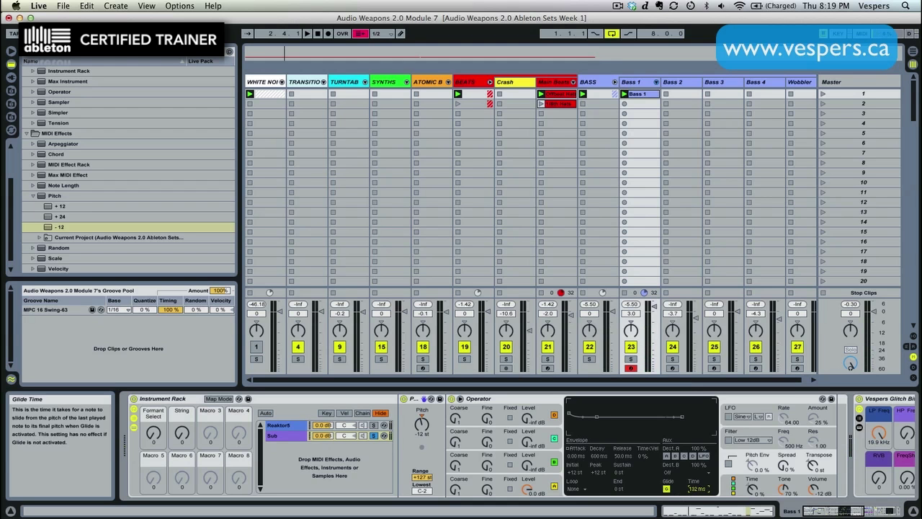
{"action": "left_click_drag", "start_coordinate": [694, 490], "coordinate": [694, 501]}
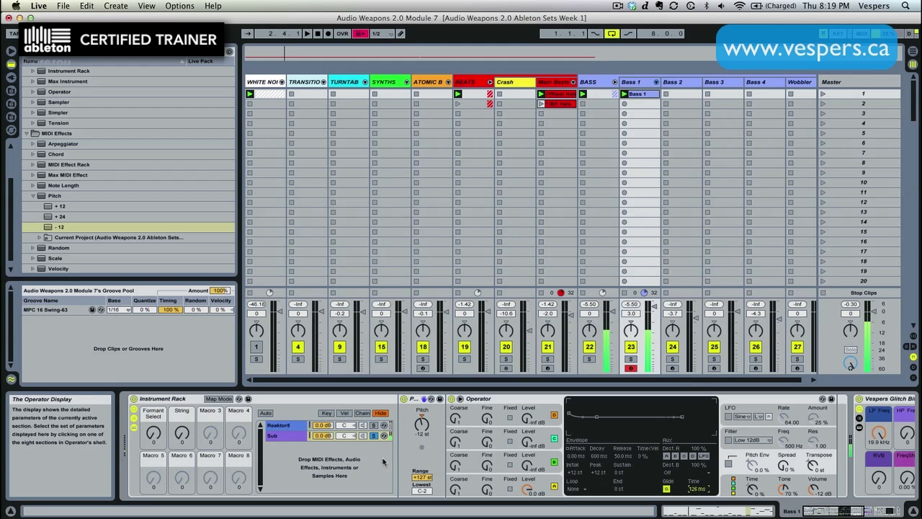
{"action": "left_click", "coordinate": [375, 437]}
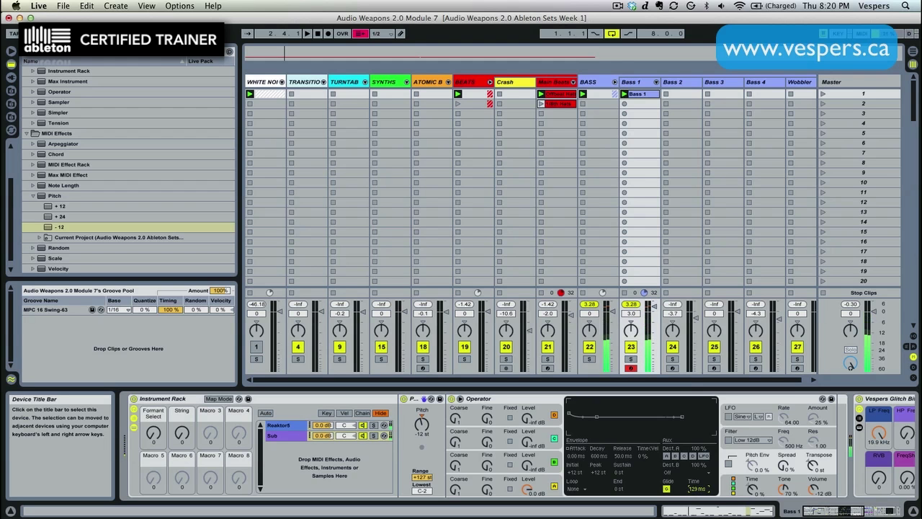
{"action": "left_click_drag", "start_coordinate": [697, 493], "coordinate": [698, 487]}
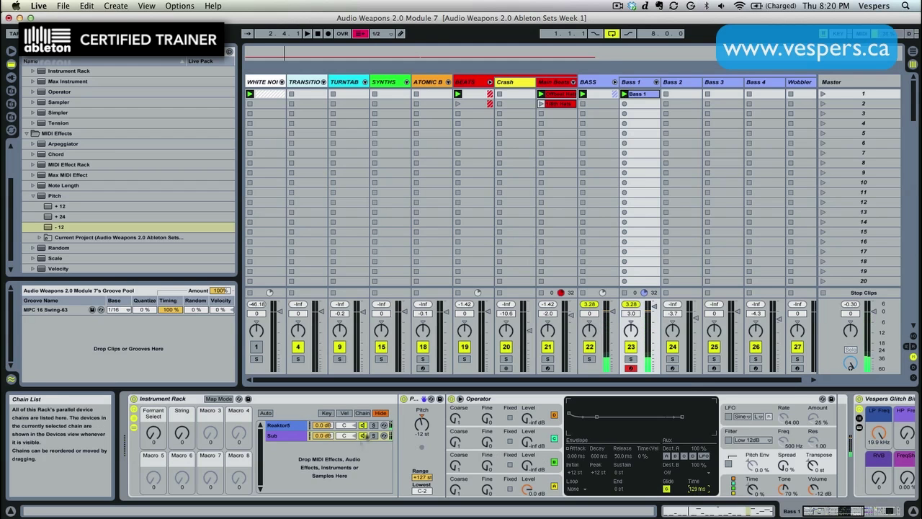
{"action": "left_click", "coordinate": [373, 435]}
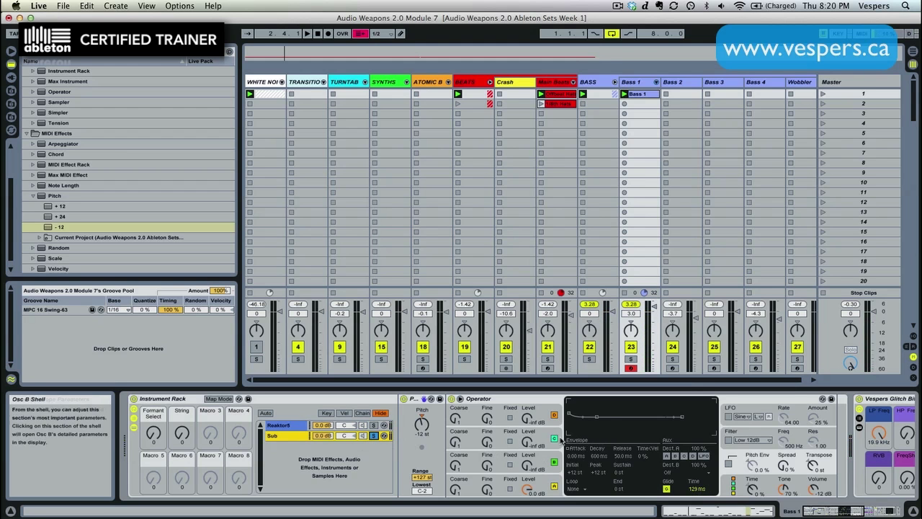
Drop the Warm Up Lows Saturator preset from Audio Effects after Operator and set Dry/Wet to 11.9%.
{"action": "scroll", "coordinate": [561, 440], "scroll_direction": "right", "scroll_amount": 5}
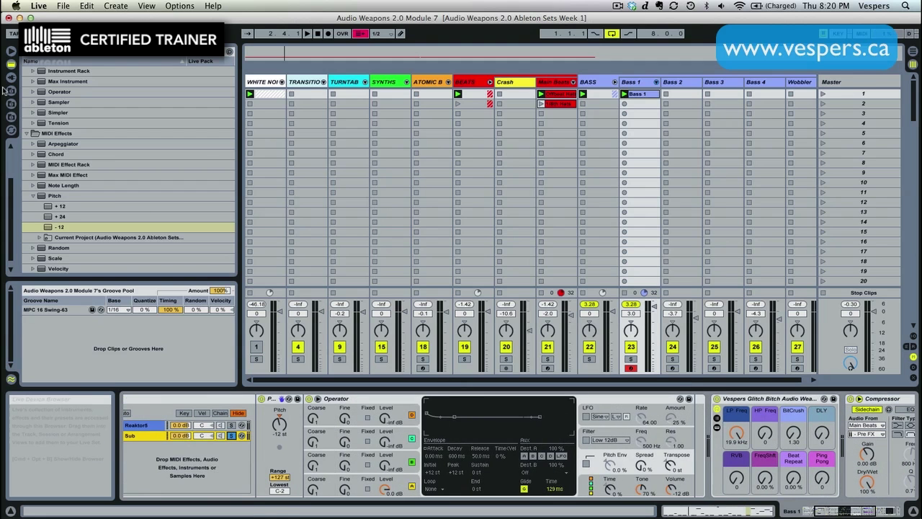
{"action": "left_click", "coordinate": [11, 64]}
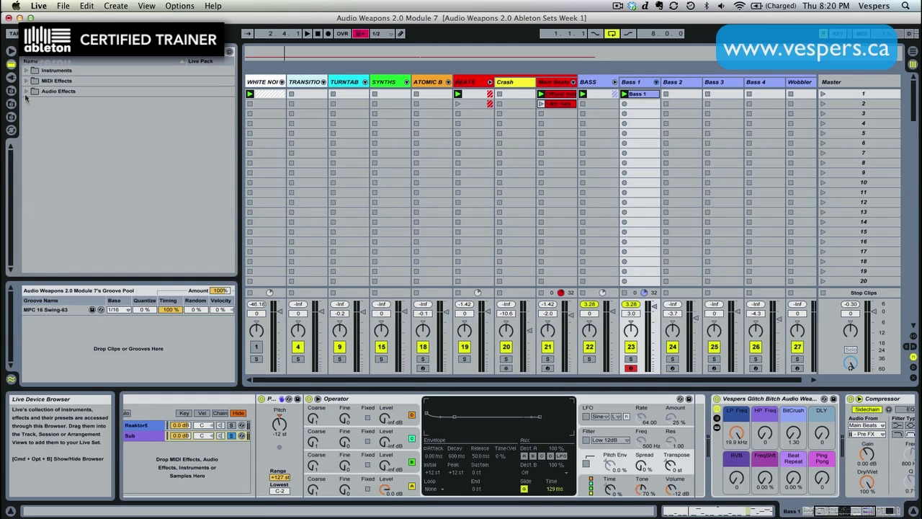
{"action": "left_click", "coordinate": [25, 92]}
{"action": "scroll", "coordinate": [83, 154], "scroll_direction": "down", "scroll_amount": 10}
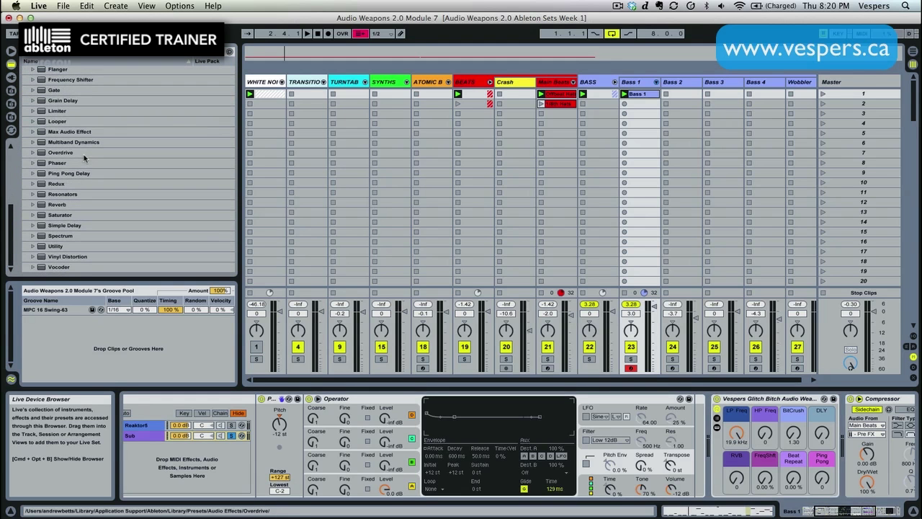
{"action": "left_click", "coordinate": [33, 215]}
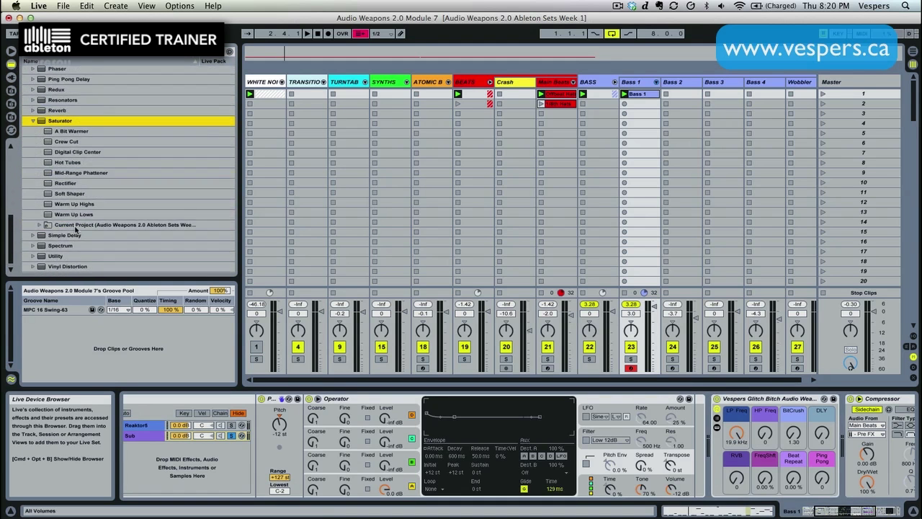
{"action": "left_click", "coordinate": [68, 214]}
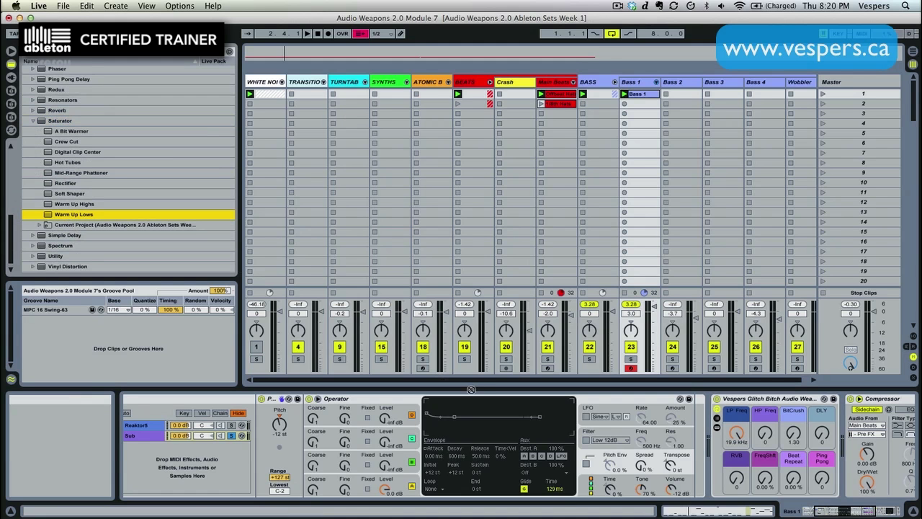
{"action": "left_click_drag", "start_coordinate": [472, 390], "coordinate": [696, 442]}
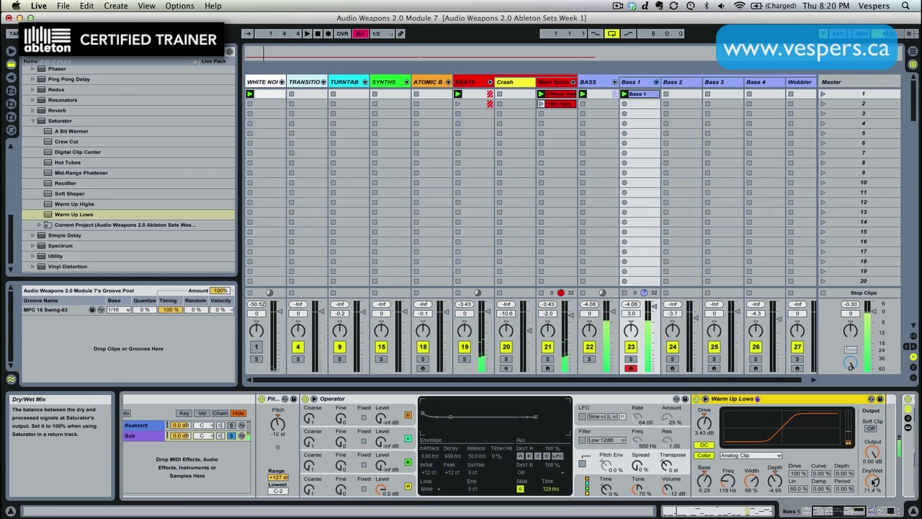
{"action": "left_click_drag", "start_coordinate": [873, 481], "coordinate": [873, 483]}
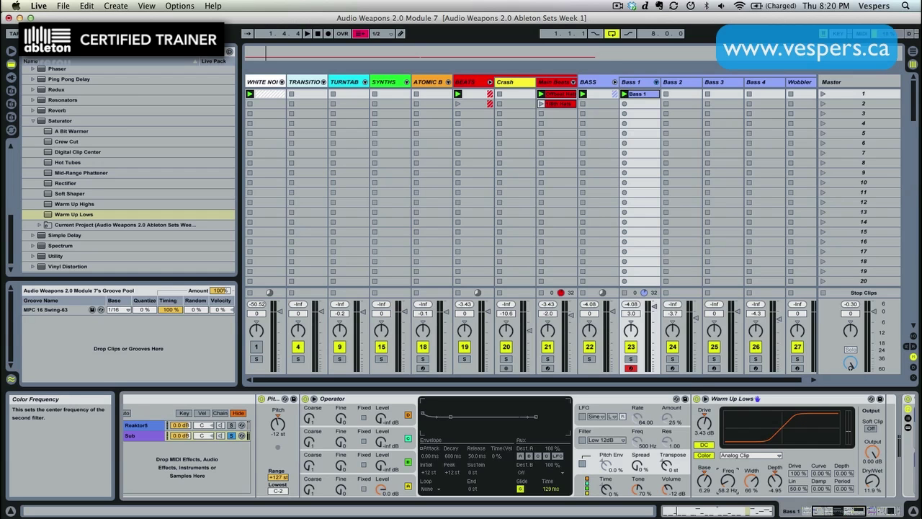
Add EQ Eight to the end of the Sub chain after Warm Up Lows.
{"action": "key", "text": "space"}
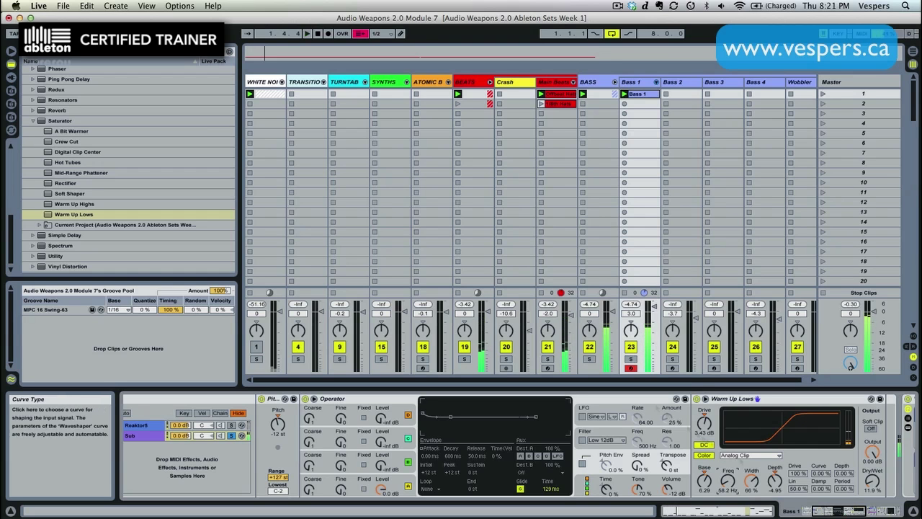
{"action": "left_click", "coordinate": [33, 122]}
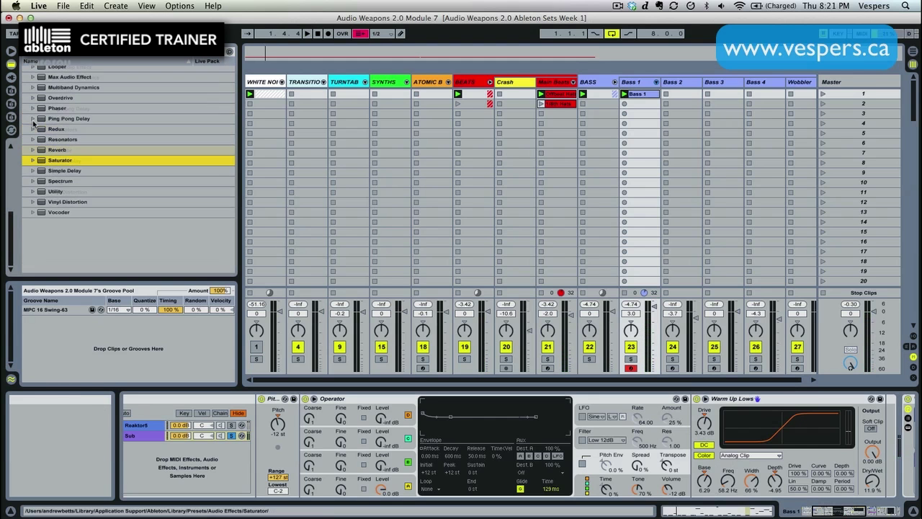
{"action": "scroll", "coordinate": [40, 127], "scroll_direction": "up", "scroll_amount": 5}
{"action": "scroll", "coordinate": [42, 127], "scroll_direction": "up", "scroll_amount": 3}
{"action": "left_click", "coordinate": [53, 103]}
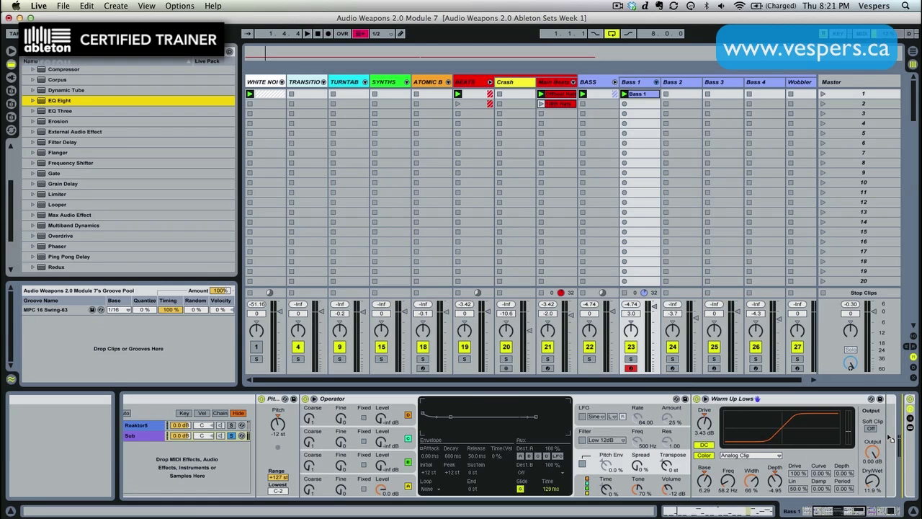
{"action": "key", "text": "Return"}
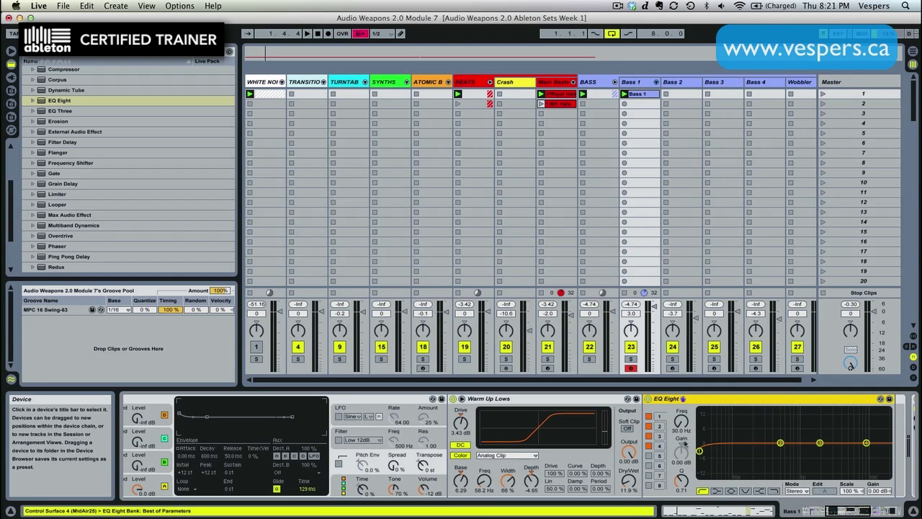
Make EQ band 4 a high cut at about 117 Hz and audition the filtered sub.
{"action": "left_click_drag", "start_coordinate": [868, 448], "coordinate": [798, 464]}
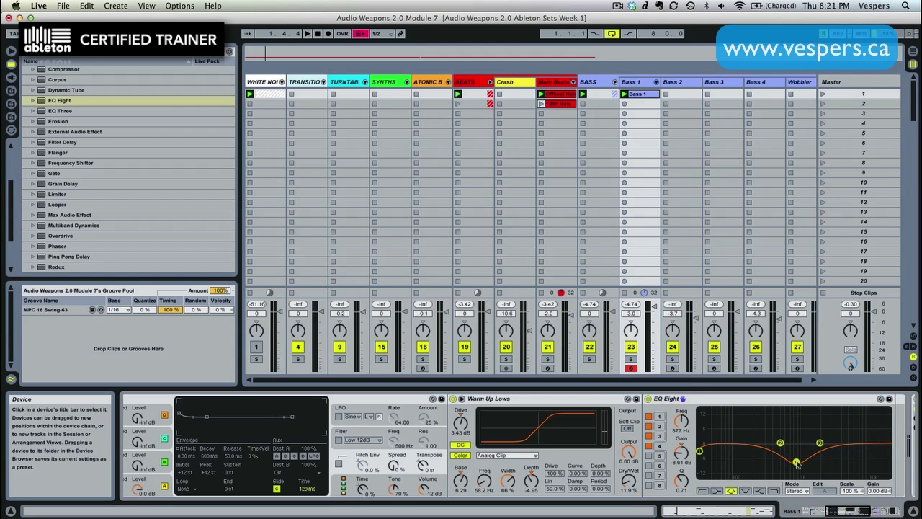
{"action": "left_click", "coordinate": [775, 493]}
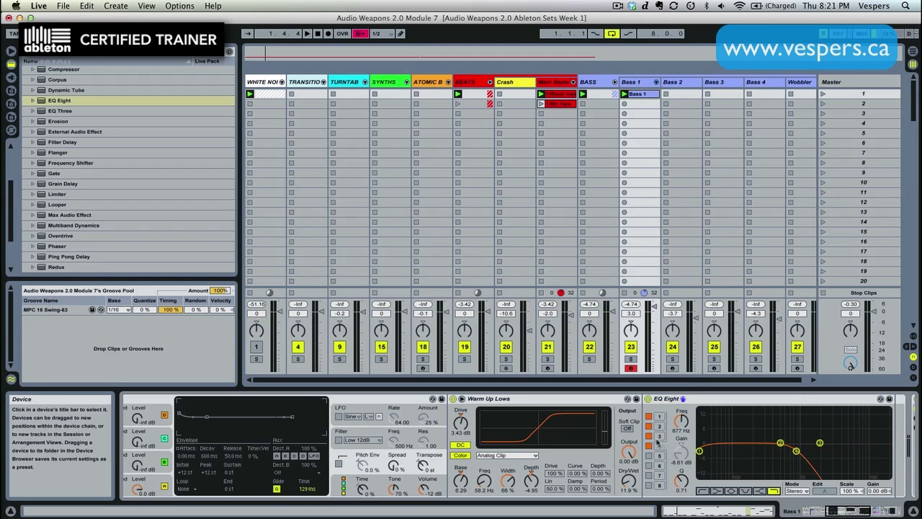
{"action": "left_click_drag", "start_coordinate": [681, 423], "coordinate": [681, 445]}
{"action": "key", "text": "space"}
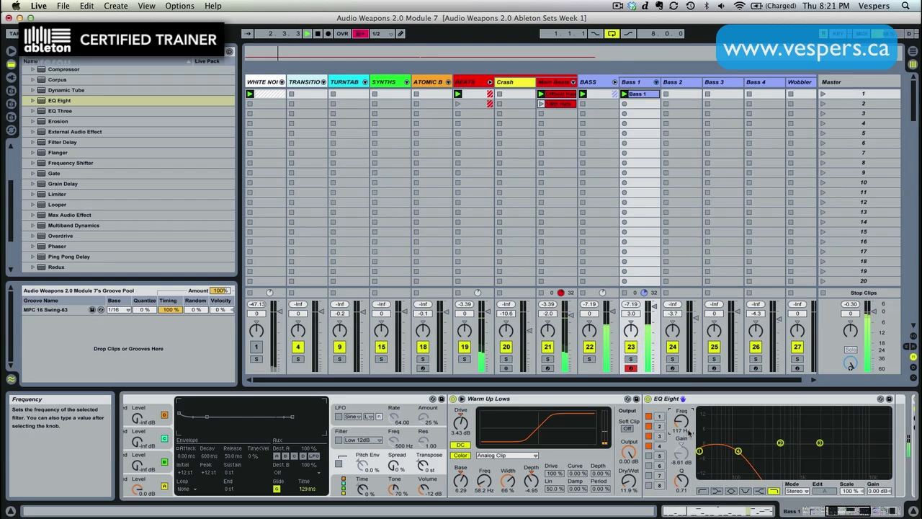
Insert EQ Eight after FabFilter Pro-Q in the Reaktor5 chain with band 1's low cut at 62.4 Hz.
{"action": "key", "text": "space"}
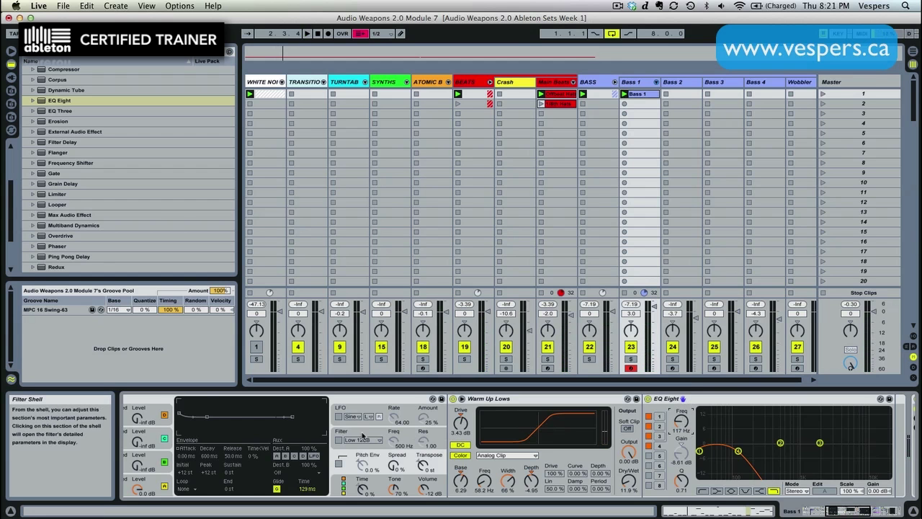
{"action": "scroll", "coordinate": [396, 435], "scroll_direction": "left", "scroll_amount": 5}
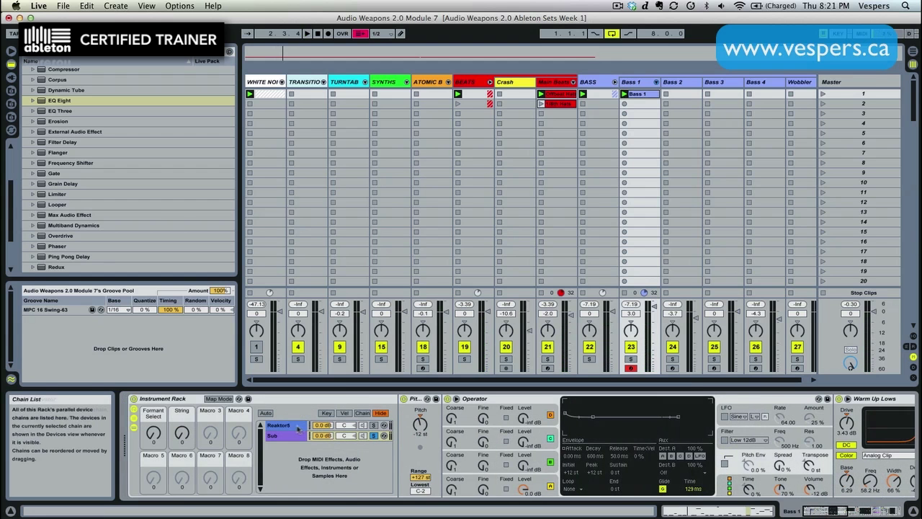
{"action": "left_click", "coordinate": [338, 425]}
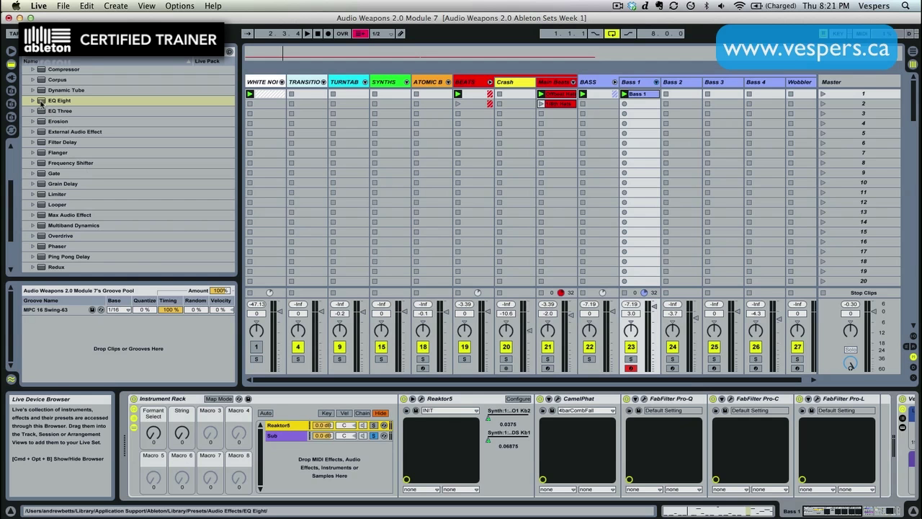
{"action": "scroll", "coordinate": [496, 431], "scroll_direction": "right", "scroll_amount": 5}
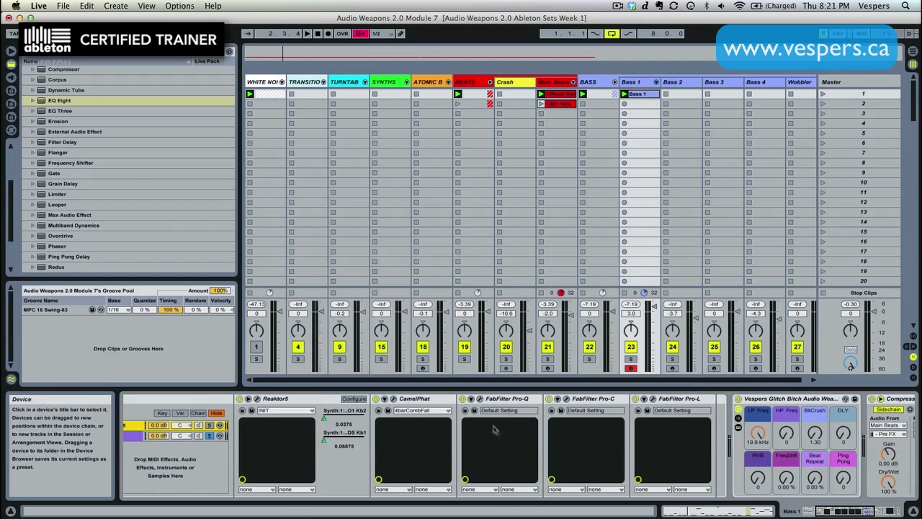
{"action": "left_click", "coordinate": [41, 102]}
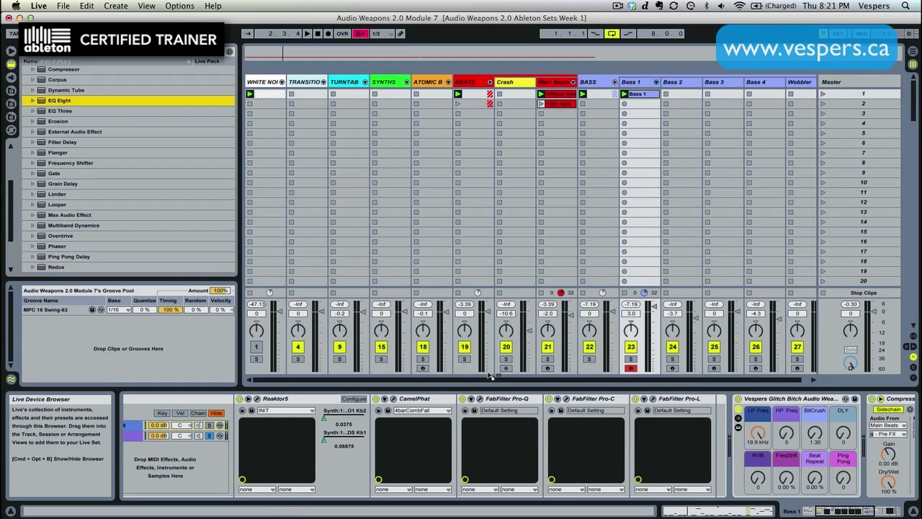
{"action": "mouse_move", "coordinate": [488, 375]}
{"action": "left_mouse_down"}
{"action": "mouse_move", "coordinate": [537, 428]}
{"action": "mouse_move", "coordinate": [634, 430]}
{"action": "mouse_move", "coordinate": [549, 436]}
{"action": "left_mouse_up"}
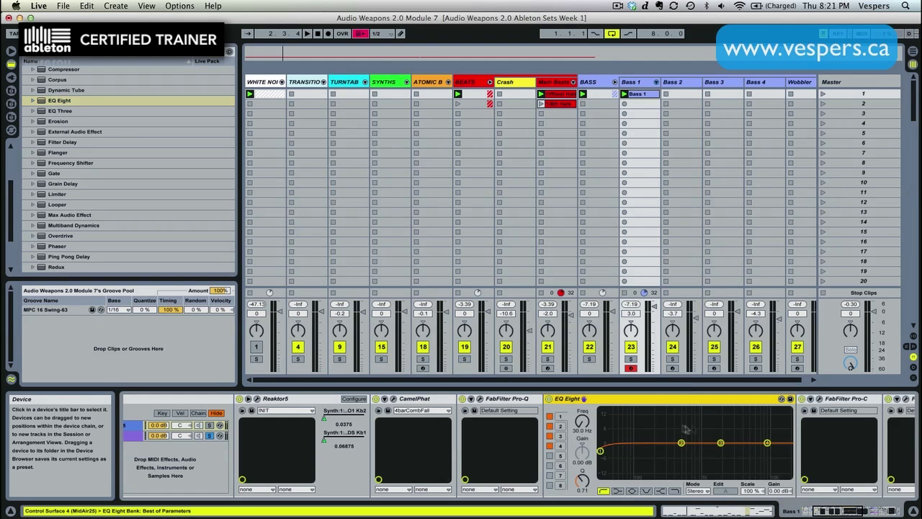
{"action": "left_click_drag", "start_coordinate": [600, 451], "coordinate": [621, 451]}
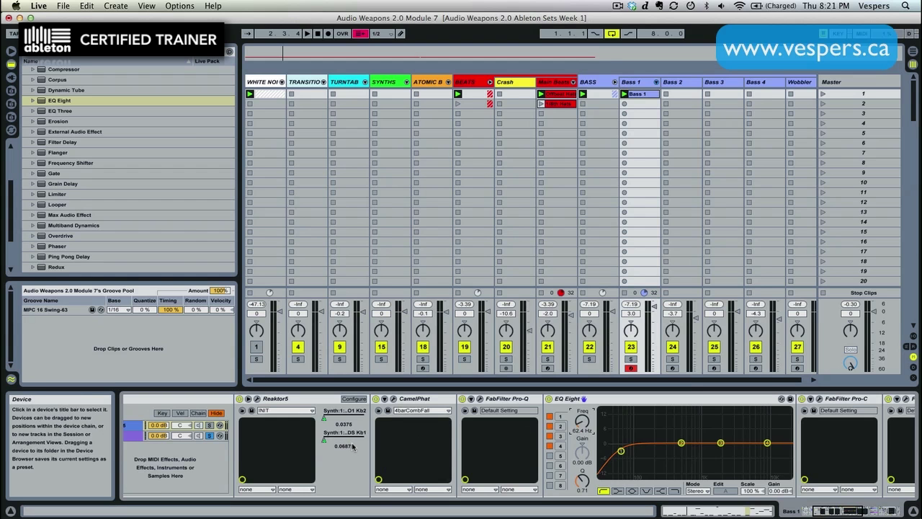
{"action": "left_click", "coordinate": [327, 443]}
Map Macro 3 to the EQ Eight frequency in both the Reaktor5 and Sub chains.
{"action": "scroll", "coordinate": [326, 452], "scroll_direction": "left", "scroll_amount": 5}
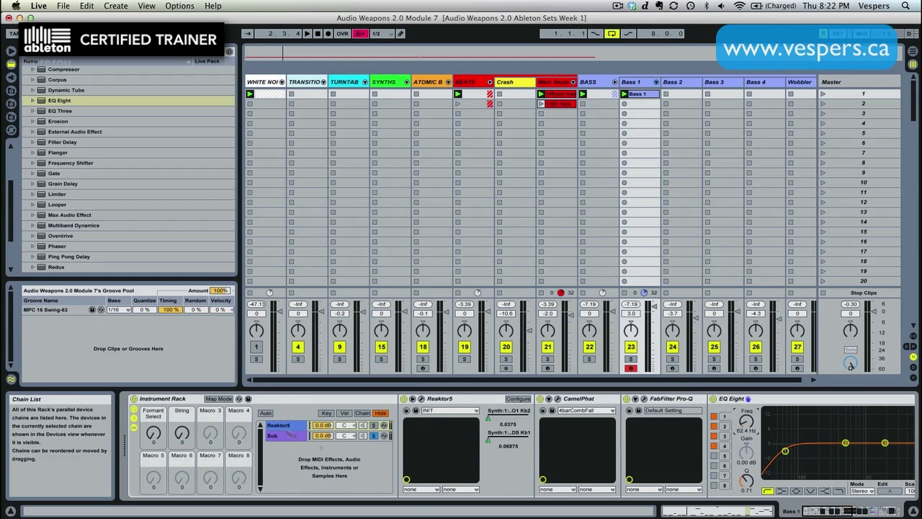
{"action": "left_click", "coordinate": [219, 398]}
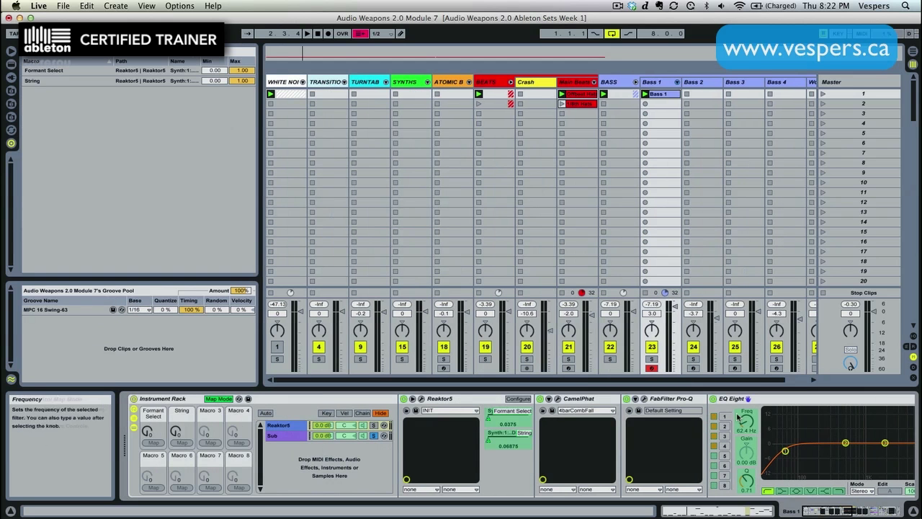
{"action": "left_click", "coordinate": [747, 424]}
{"action": "left_click", "coordinate": [212, 443]}
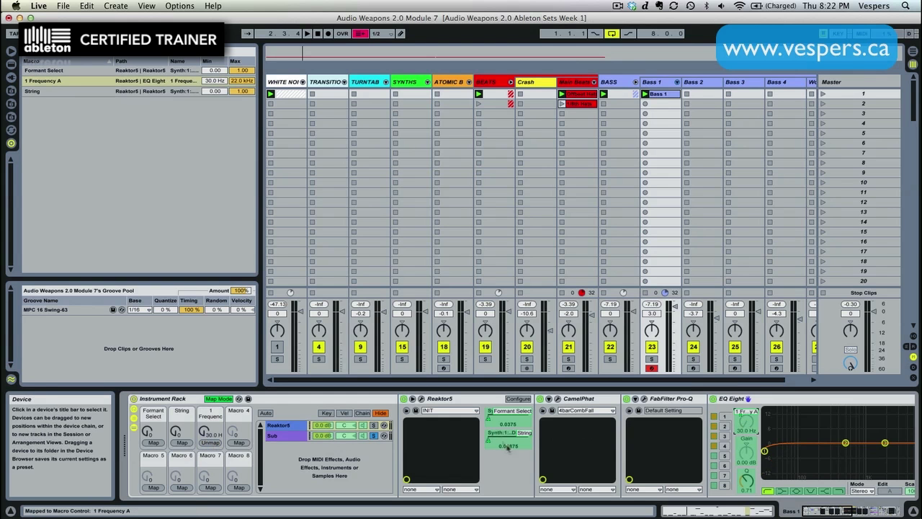
{"action": "left_click", "coordinate": [281, 435]}
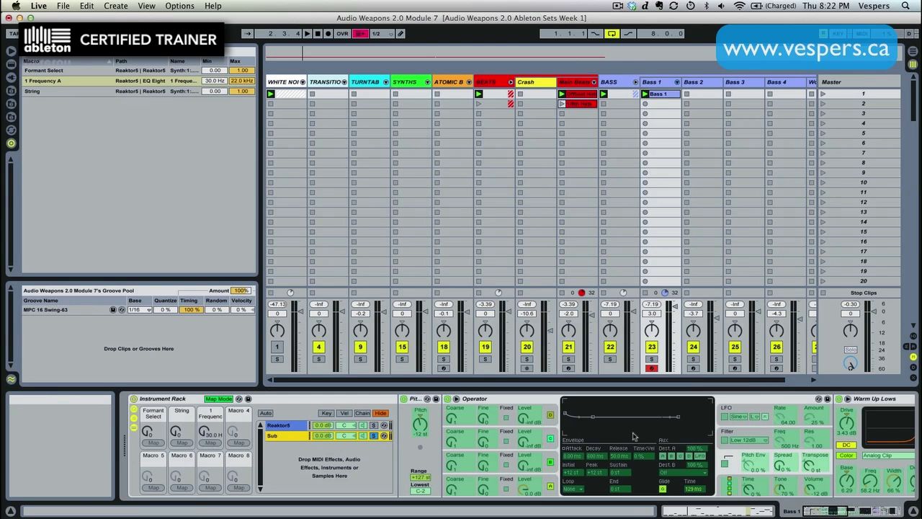
{"action": "scroll", "coordinate": [801, 443], "scroll_direction": "right", "scroll_amount": 10}
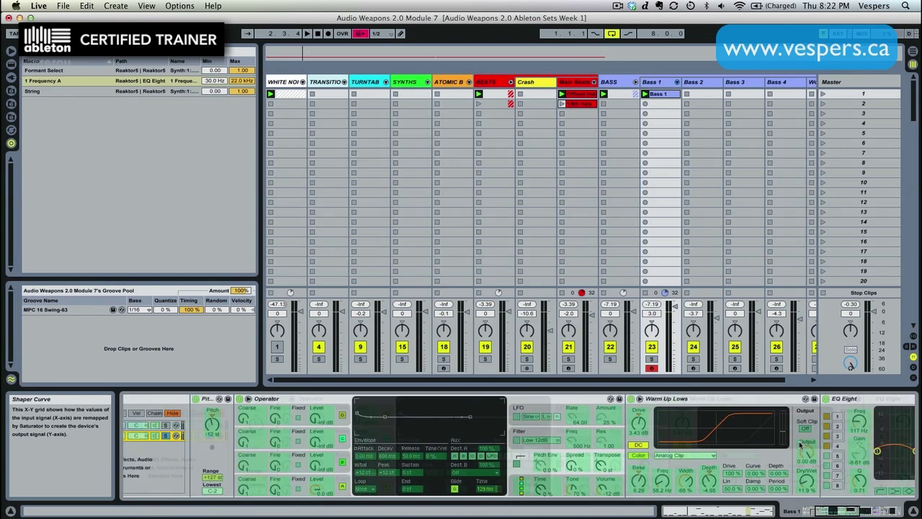
{"action": "scroll", "coordinate": [750, 422], "scroll_direction": "left", "scroll_amount": 10}
{"action": "left_click", "coordinate": [127, 408]}
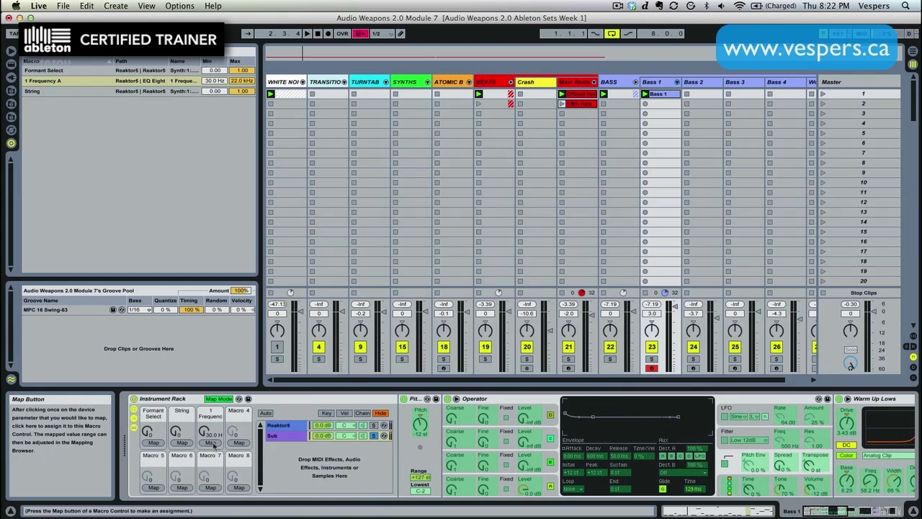
{"action": "left_click", "coordinate": [212, 442]}
{"action": "left_click", "coordinate": [218, 398]}
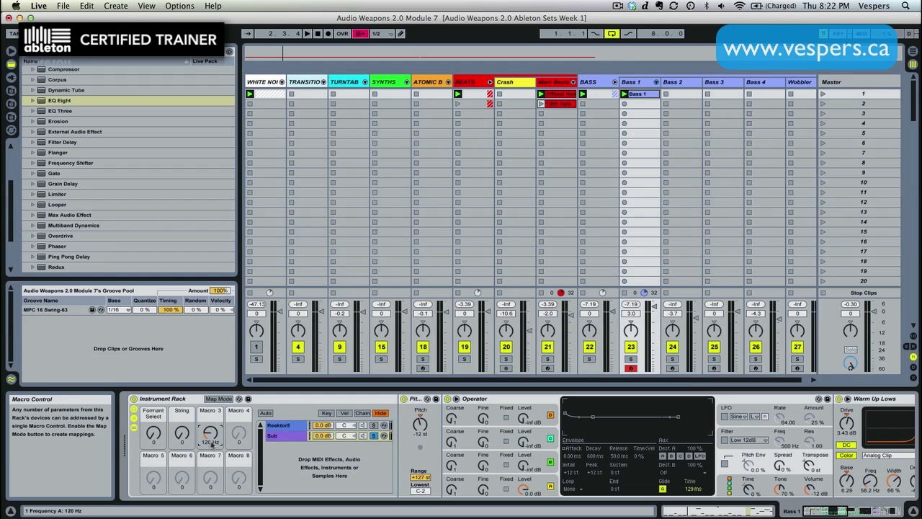
Check the Reaktor5 and Sub chain devices and audition the bass with the 120 Hz crossover.
{"action": "scroll", "coordinate": [619, 452], "scroll_direction": "right", "scroll_amount": 5}
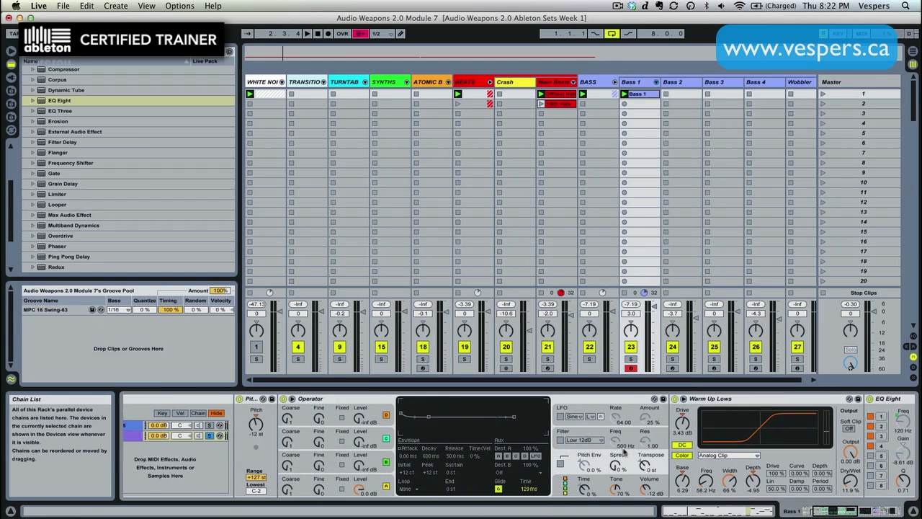
{"action": "scroll", "coordinate": [619, 450], "scroll_direction": "right", "scroll_amount": 7}
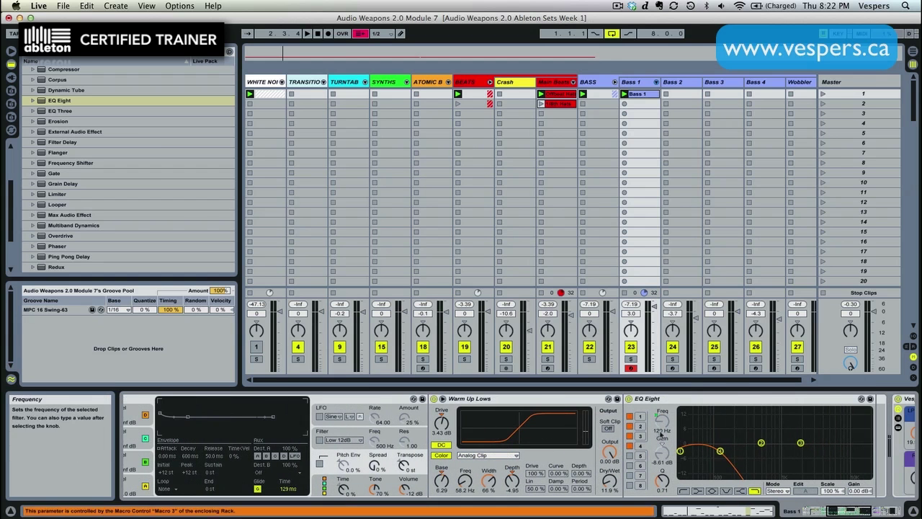
{"action": "scroll", "coordinate": [401, 448], "scroll_direction": "left", "scroll_amount": 10}
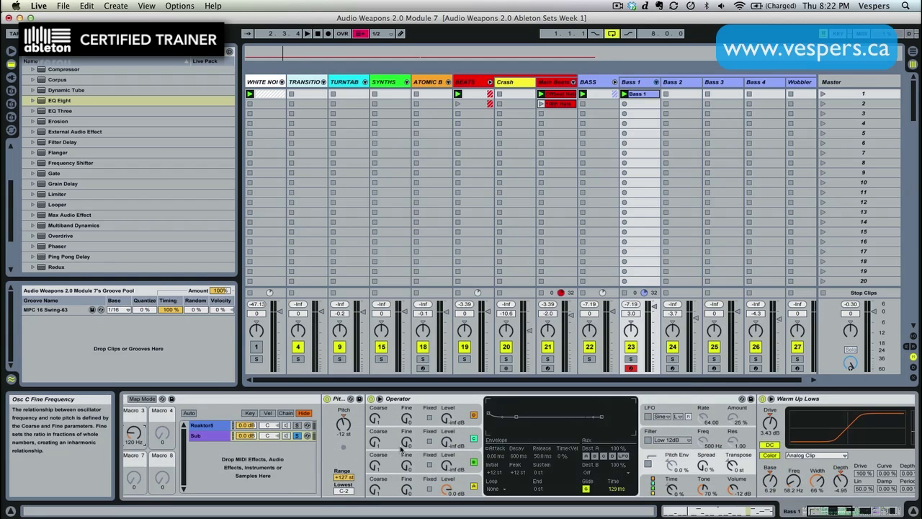
{"action": "left_click", "coordinate": [216, 425]}
{"action": "scroll", "coordinate": [613, 438], "scroll_direction": "right", "scroll_amount": 2}
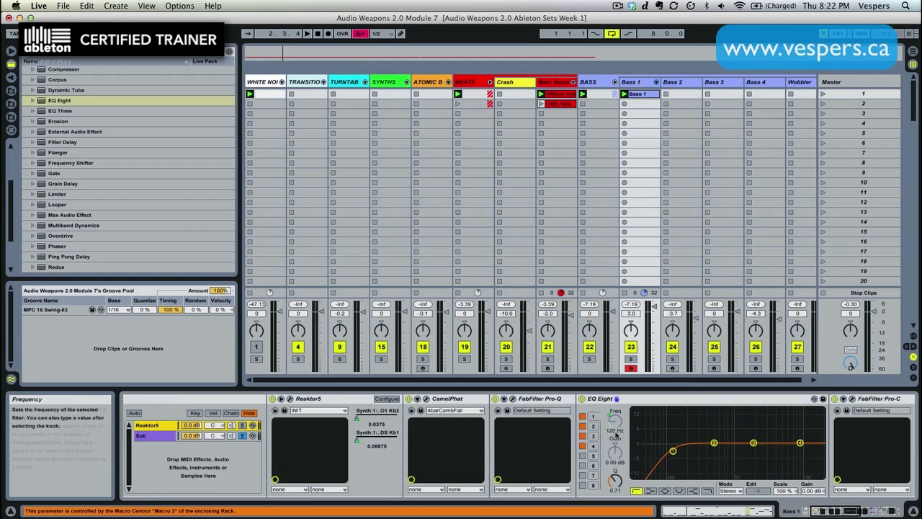
{"action": "scroll", "coordinate": [618, 436], "scroll_direction": "left", "scroll_amount": 4}
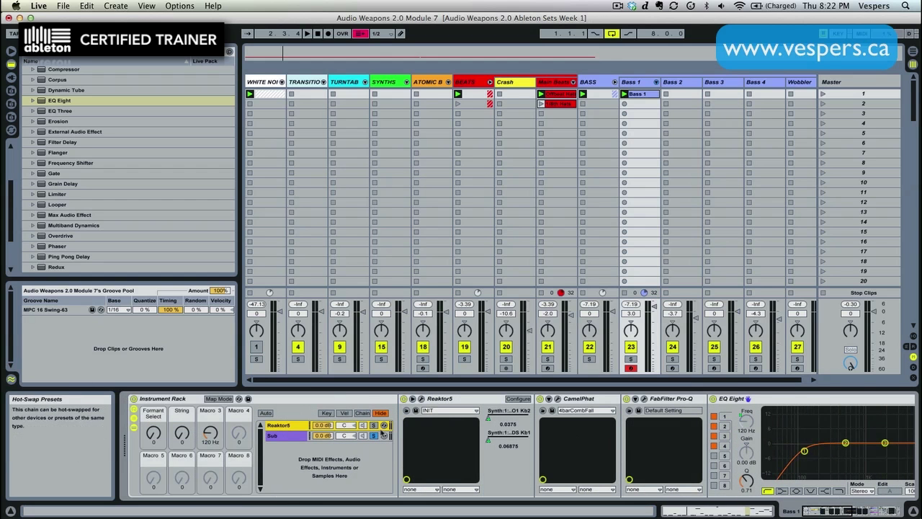
{"action": "left_click", "coordinate": [374, 436]}
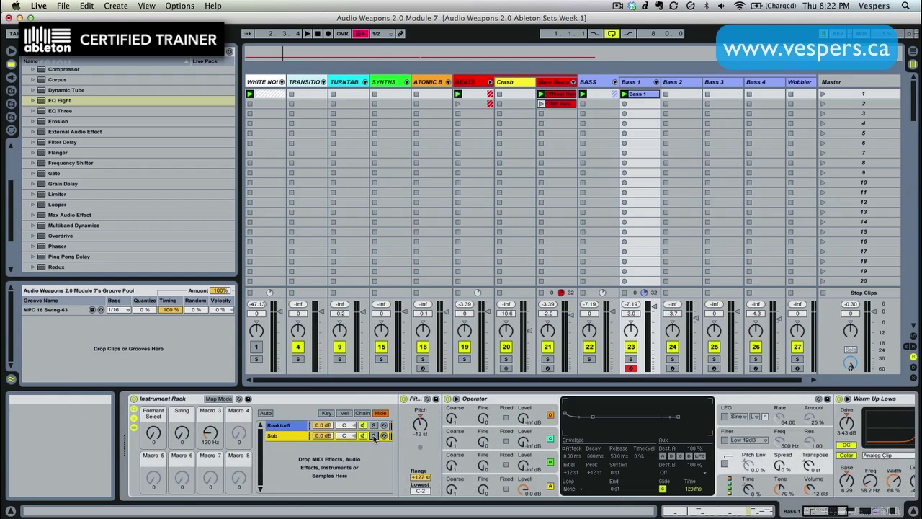
{"action": "key", "text": "space"}
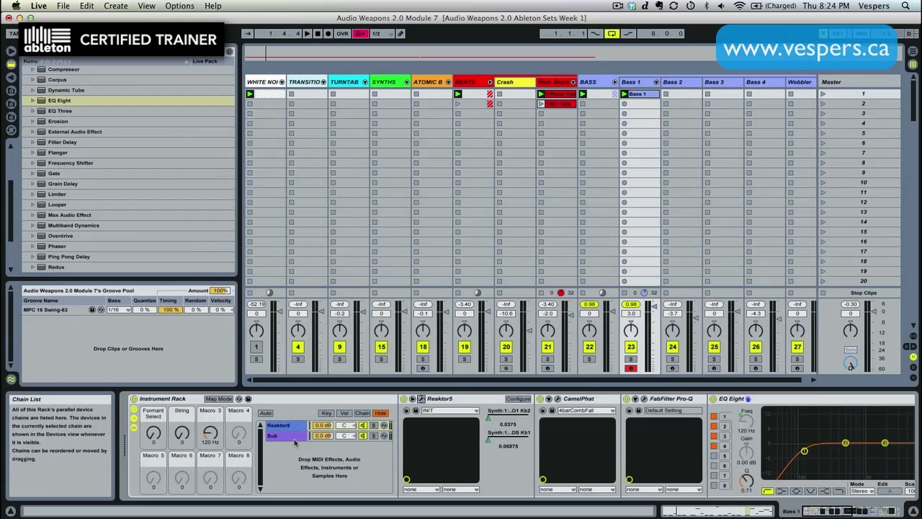
Insert a Utility device after the Sub chain's EQ Eight, ahead of the Vespers rack.
{"action": "left_click", "coordinate": [292, 440]}
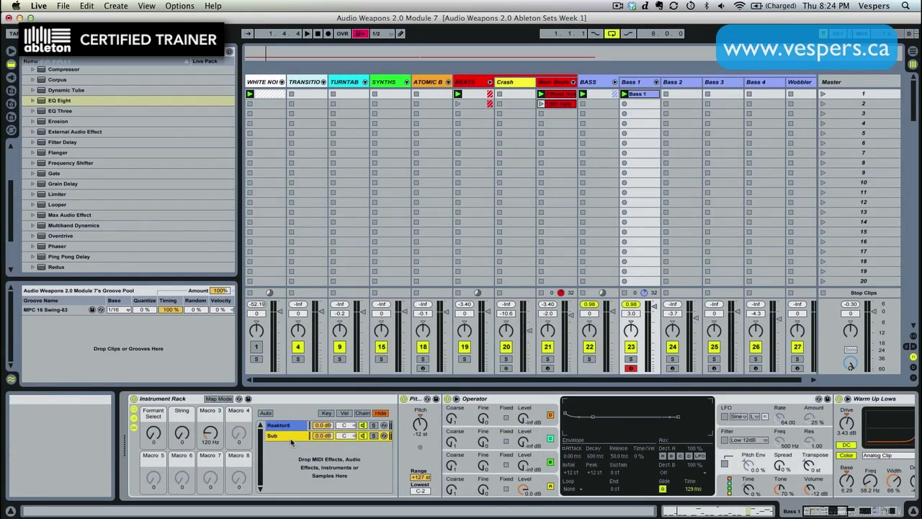
{"action": "scroll", "coordinate": [292, 441], "scroll_direction": "right", "scroll_amount": 10}
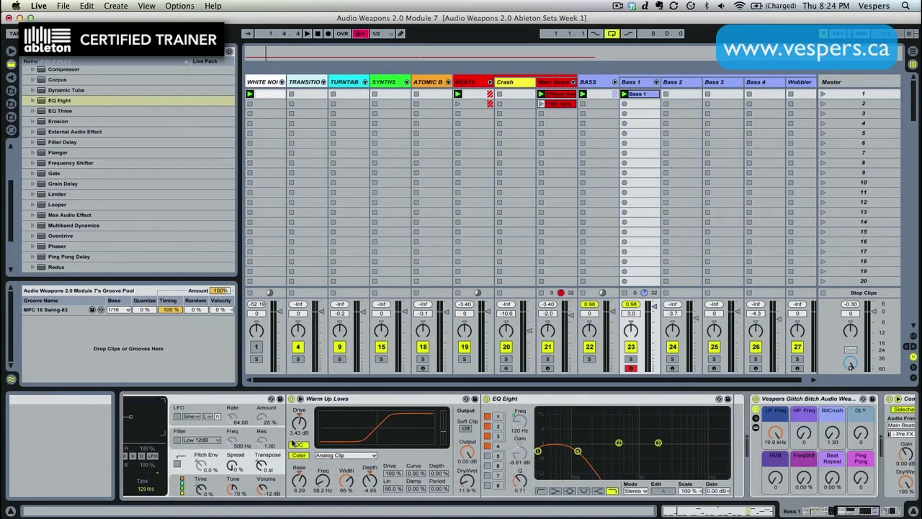
{"action": "scroll", "coordinate": [292, 440], "scroll_direction": "right", "scroll_amount": 2}
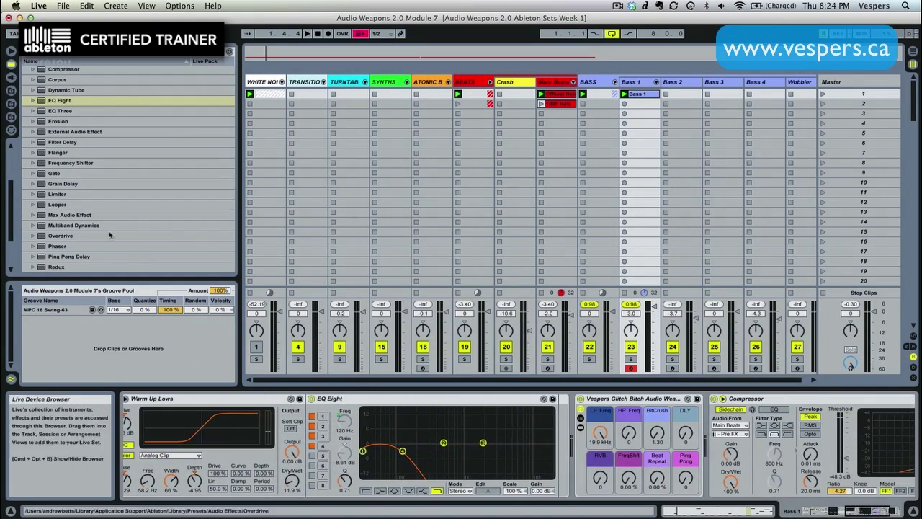
{"action": "scroll", "coordinate": [82, 234], "scroll_direction": "down", "scroll_amount": 5}
{"action": "scroll", "coordinate": [81, 234], "scroll_direction": "down", "scroll_amount": 1}
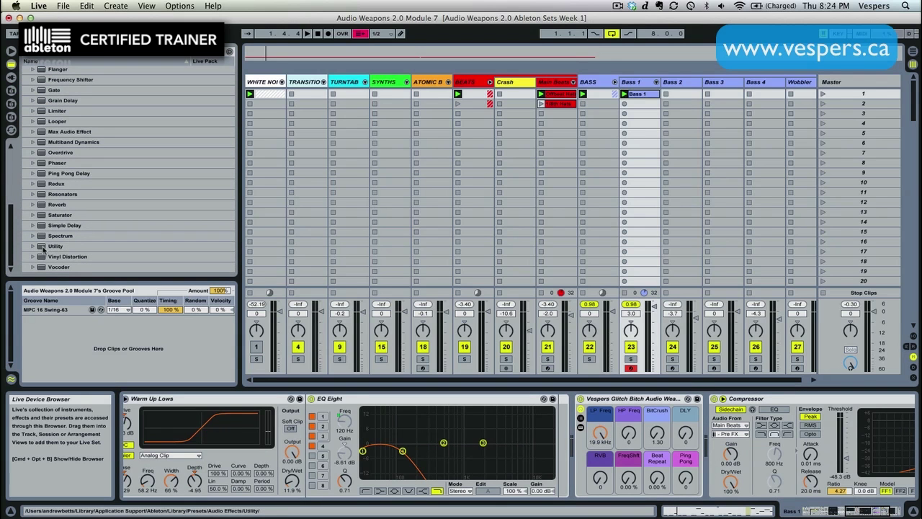
{"action": "left_click_drag", "start_coordinate": [42, 249], "coordinate": [559, 441]}
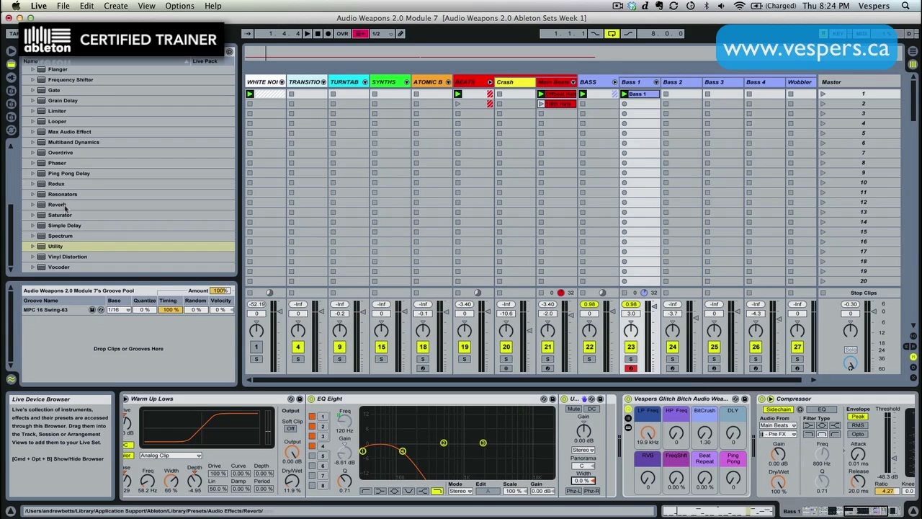
{"action": "scroll", "coordinate": [65, 199], "scroll_direction": "up", "scroll_amount": 6}
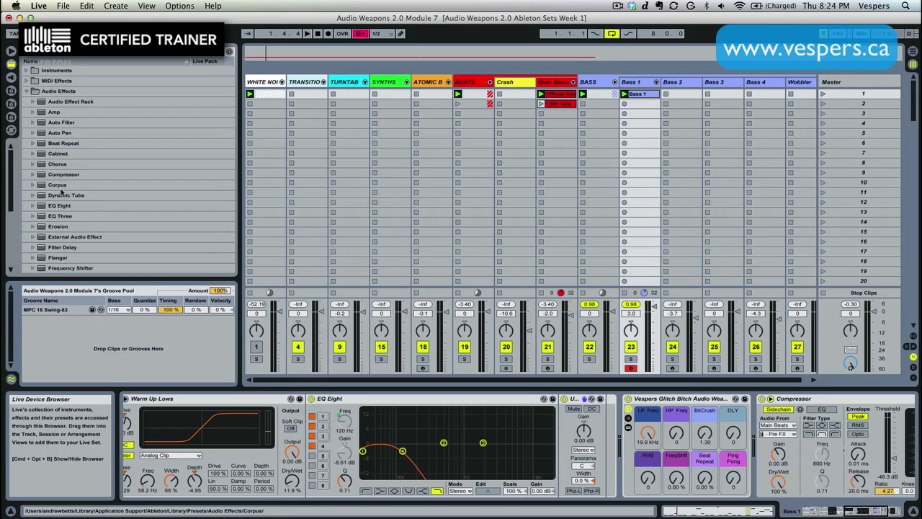
Add a Compressor right after the Utility in the Sub chain and start playback.
{"action": "left_click_drag", "start_coordinate": [40, 176], "coordinate": [603, 430]}
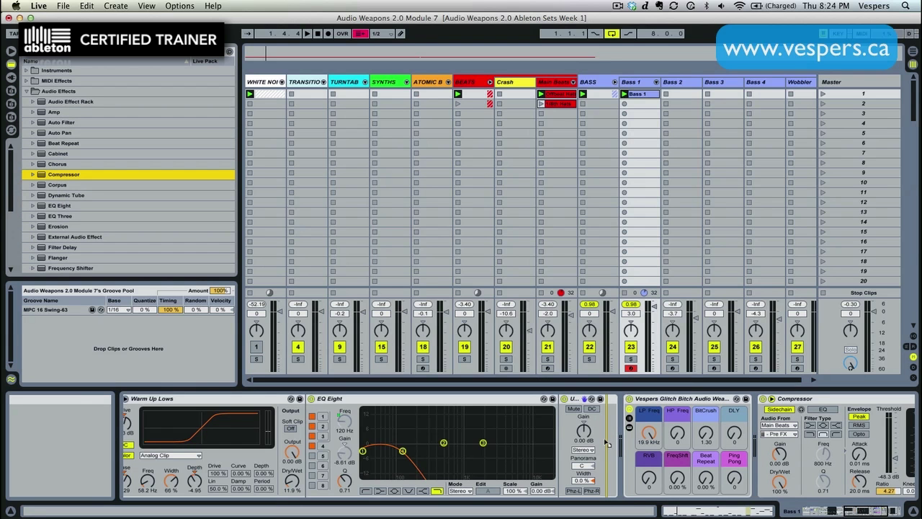
{"action": "left_click_drag", "start_coordinate": [607, 443], "coordinate": [608, 443]}
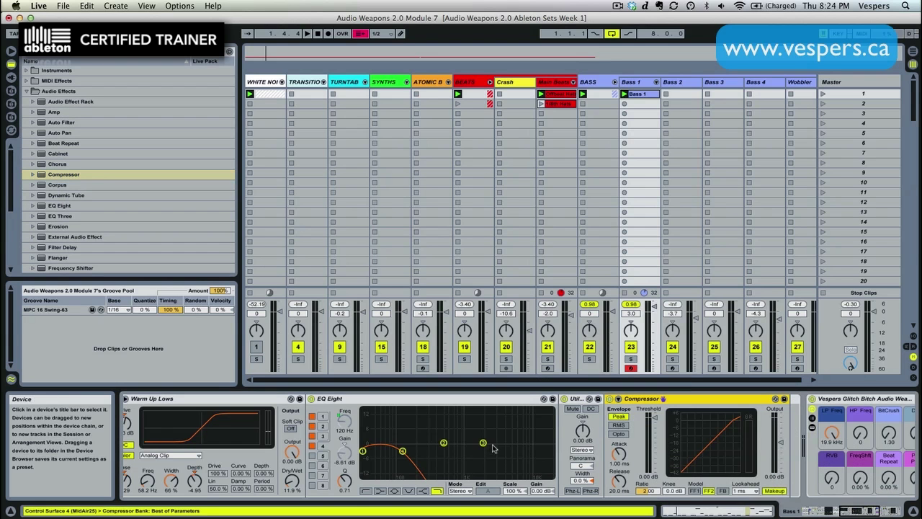
{"action": "scroll", "coordinate": [494, 448], "scroll_direction": "left", "scroll_amount": 10}
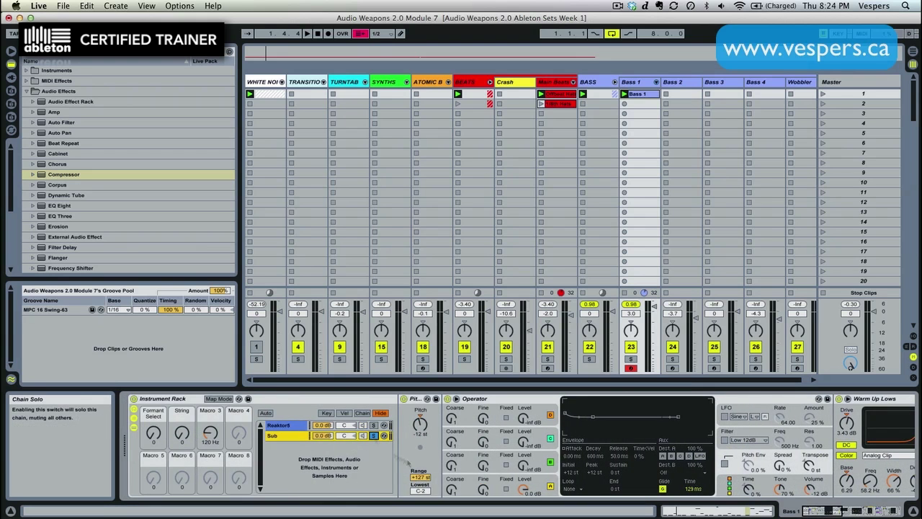
{"action": "scroll", "coordinate": [501, 464], "scroll_direction": "right", "scroll_amount": 10}
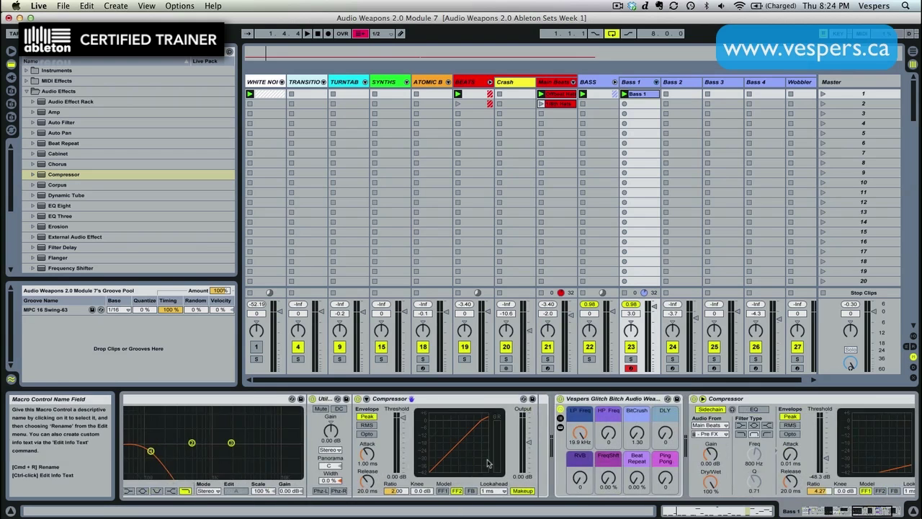
{"action": "scroll", "coordinate": [487, 462], "scroll_direction": "left", "scroll_amount": 3}
{"action": "key", "text": "space"}
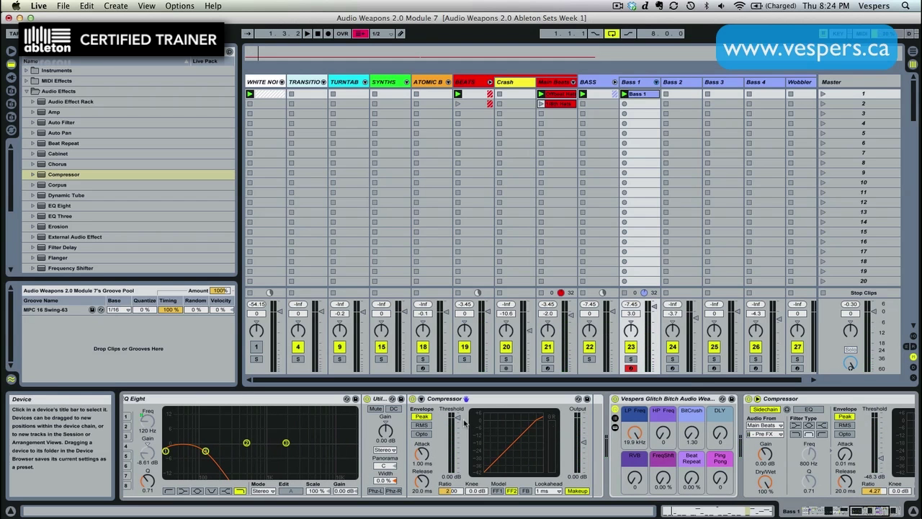
Set the Compressor to -13 dB threshold, FF1 model, 64.5 ms attack, 3.06 ratio, 369 ms release.
{"action": "left_click_drag", "start_coordinate": [458, 422], "coordinate": [458, 432]}
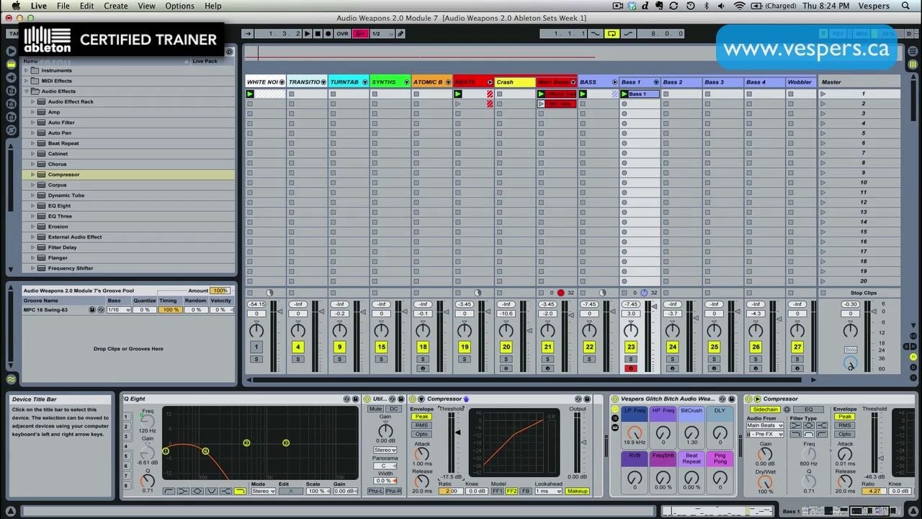
{"action": "key", "text": "space"}
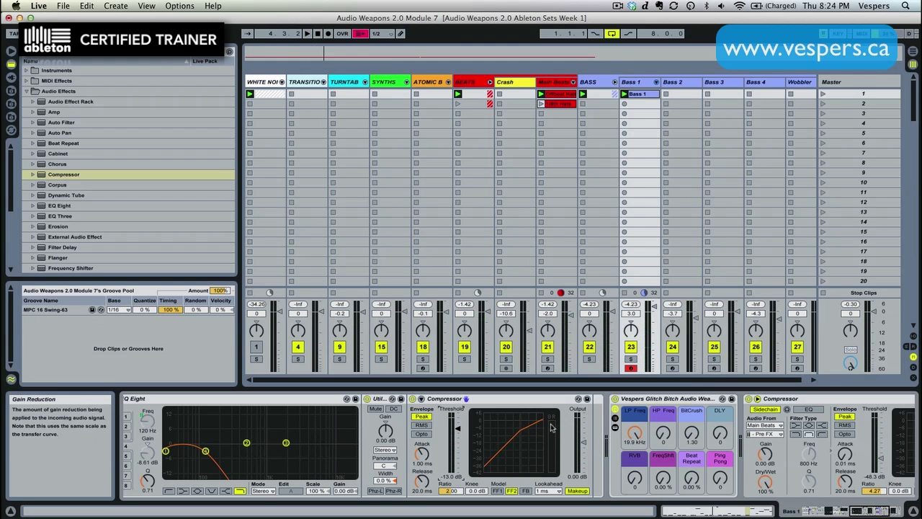
{"action": "left_click", "coordinate": [496, 491]}
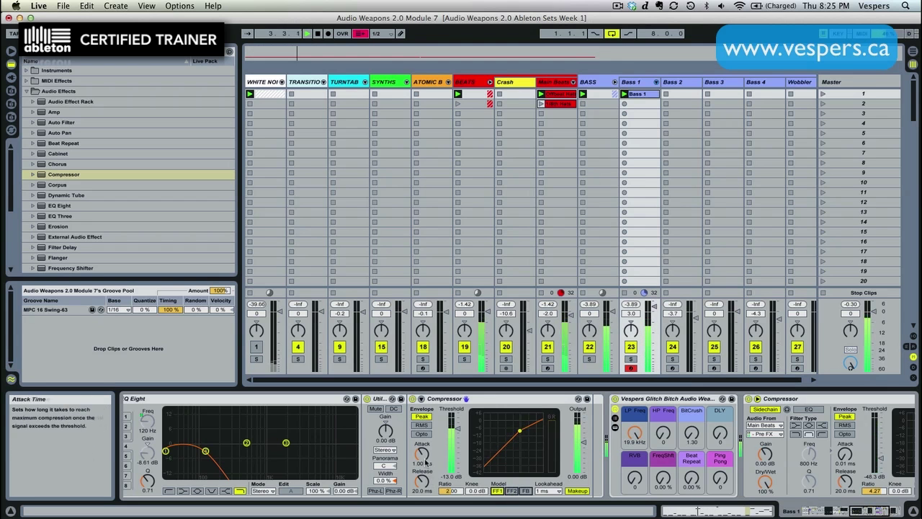
{"action": "left_click_drag", "start_coordinate": [422, 454], "coordinate": [422, 432]}
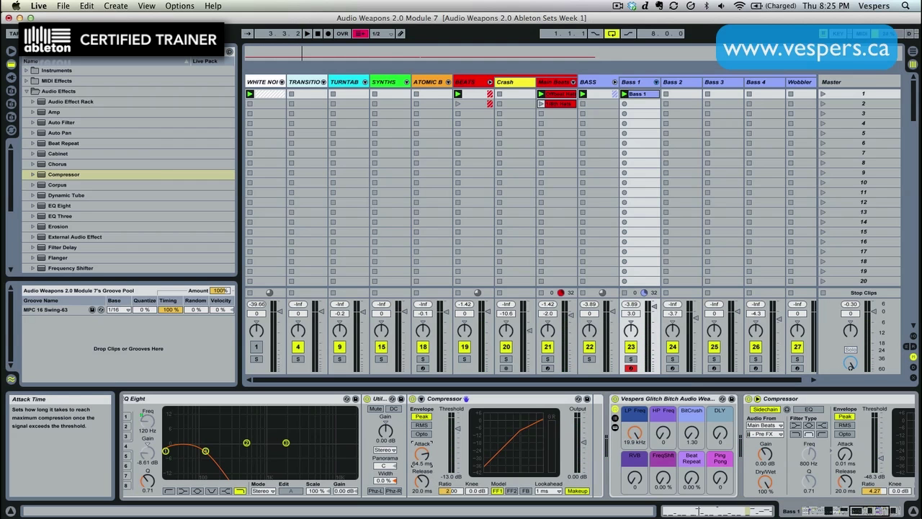
{"action": "key", "text": "space"}
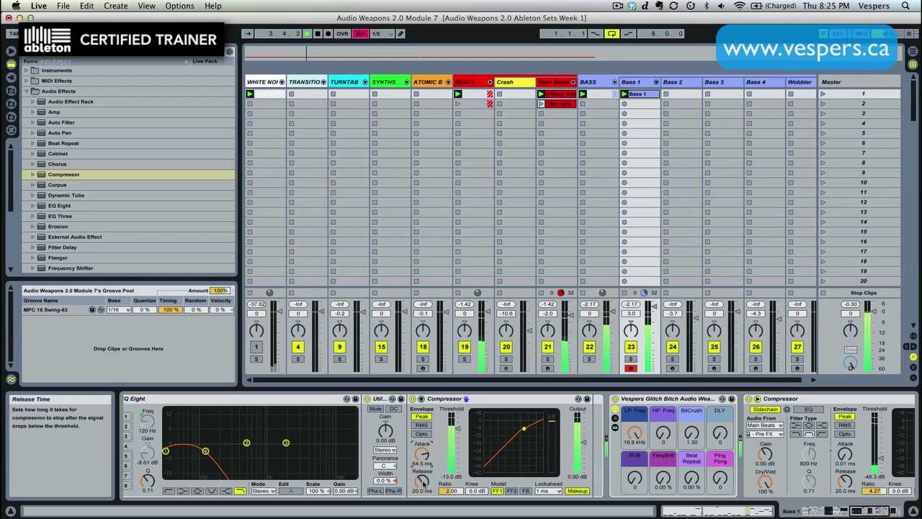
{"action": "left_click_drag", "start_coordinate": [448, 493], "coordinate": [448, 487]}
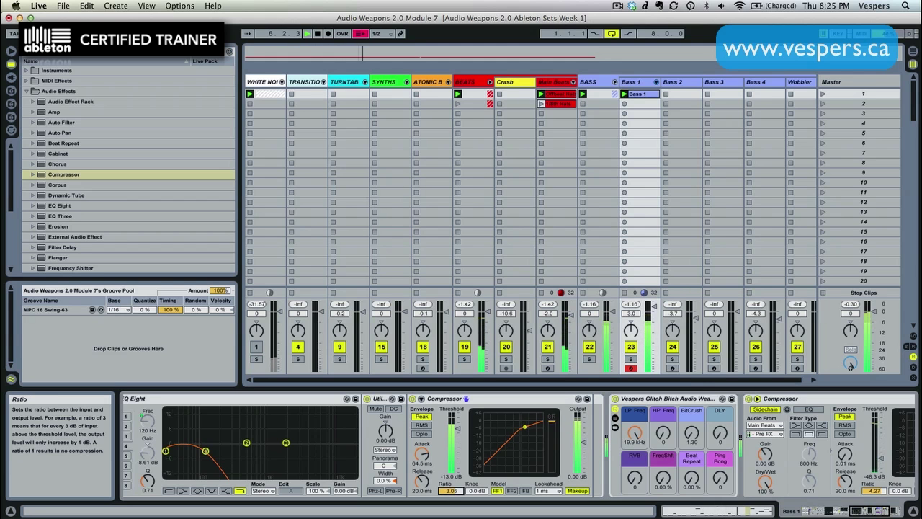
{"action": "left_click_drag", "start_coordinate": [423, 480], "coordinate": [422, 472]}
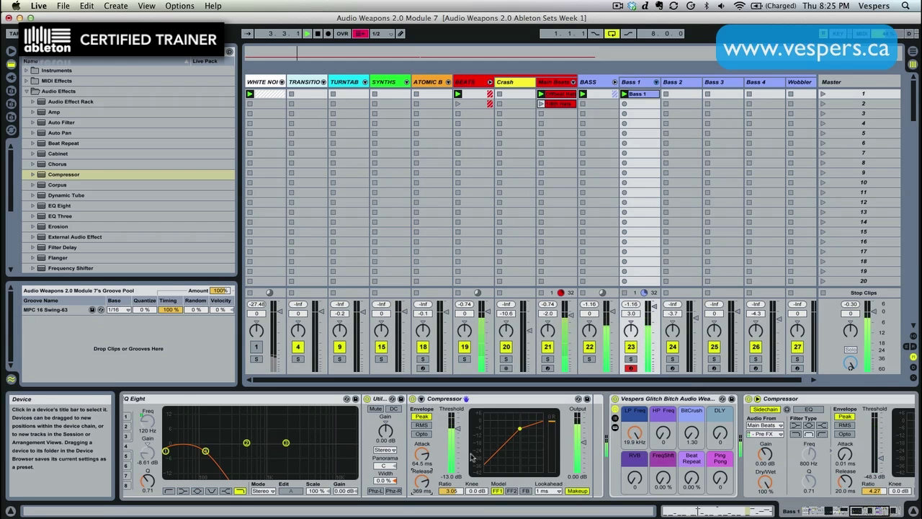
{"action": "scroll", "coordinate": [461, 454], "scroll_direction": "left", "scroll_amount": 6}
{"action": "scroll", "coordinate": [461, 454], "scroll_direction": "left", "scroll_amount": 8}
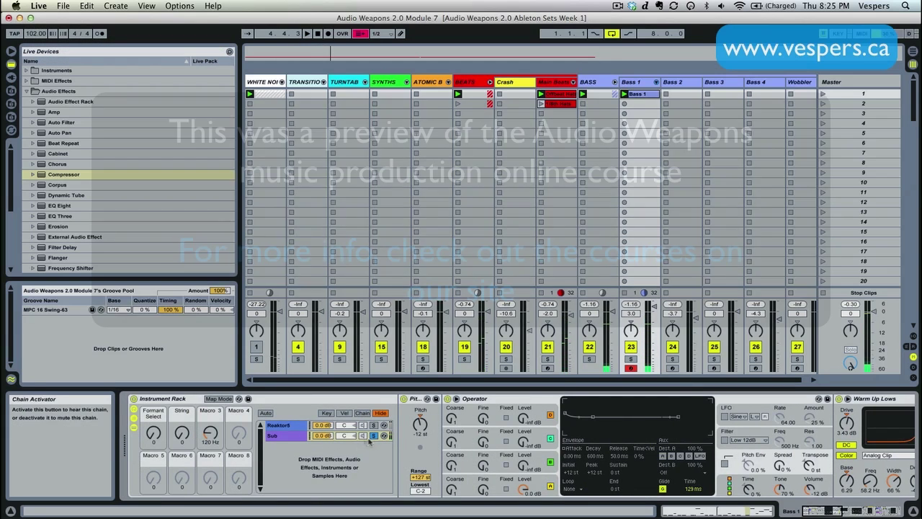